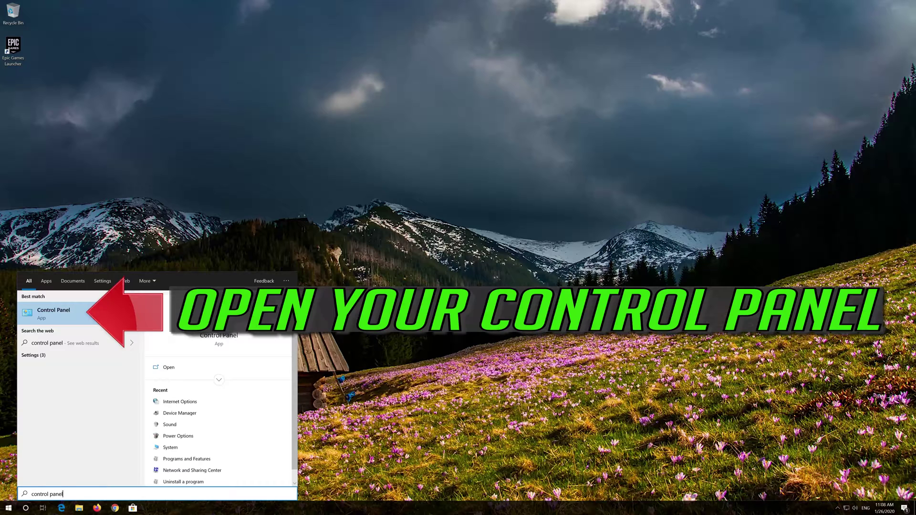
Open Internet Options from the Network and Internet section of Control Panel and move its dialog over the Control Panel window.
{"action": "left_click", "coordinate": [92, 314]}
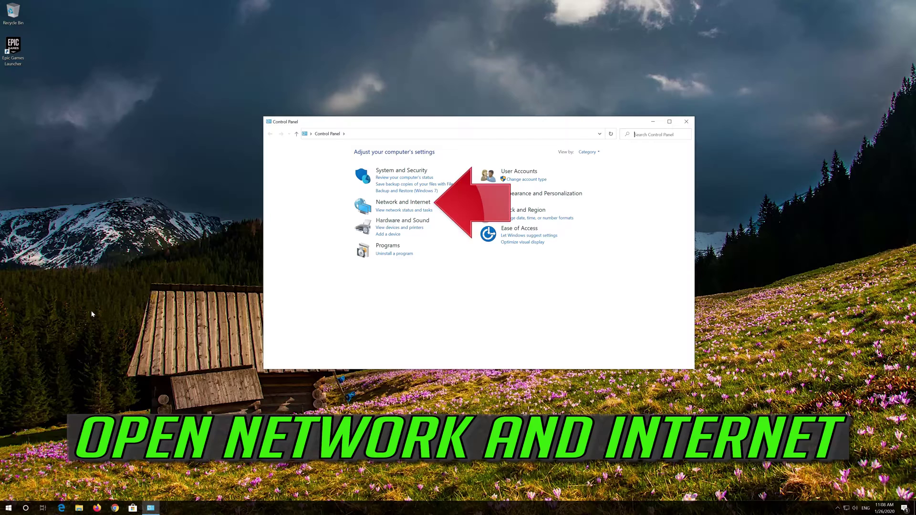
{"action": "left_click", "coordinate": [403, 202]}
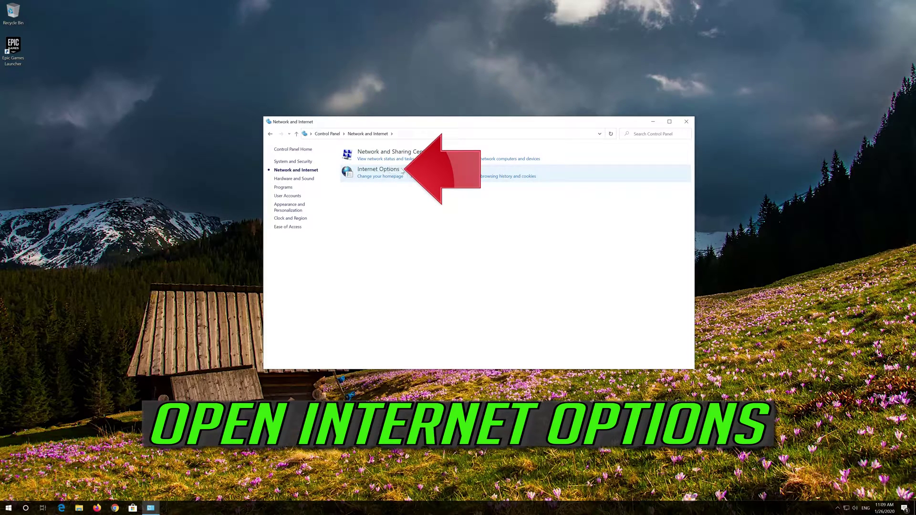
{"action": "left_click", "coordinate": [378, 171]}
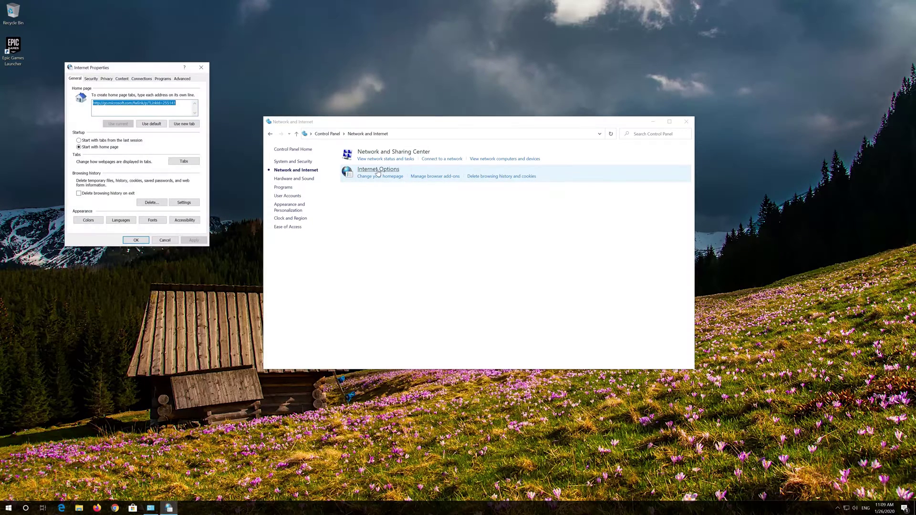
{"action": "left_click_drag", "start_coordinate": [156, 67], "coordinate": [456, 146]}
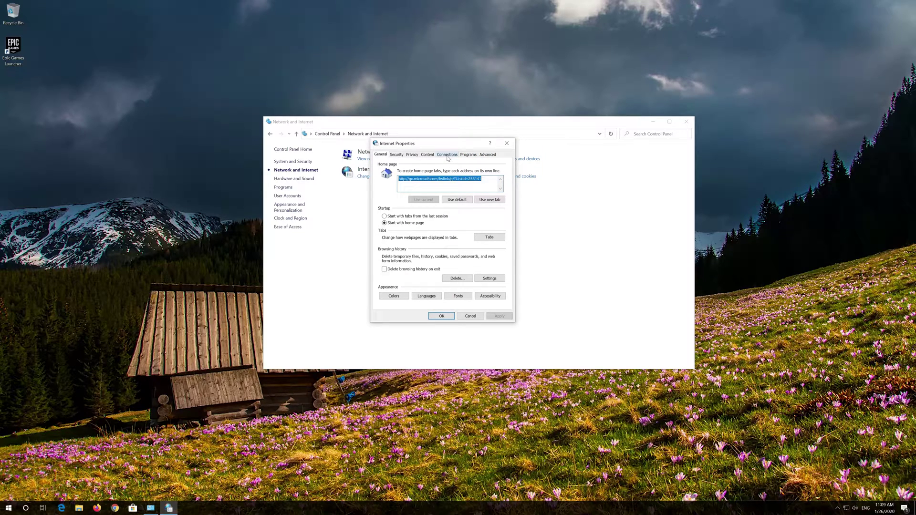
Turn off the proxy server in the LAN settings and confirm the Internet Properties.
{"action": "left_click", "coordinate": [447, 156]}
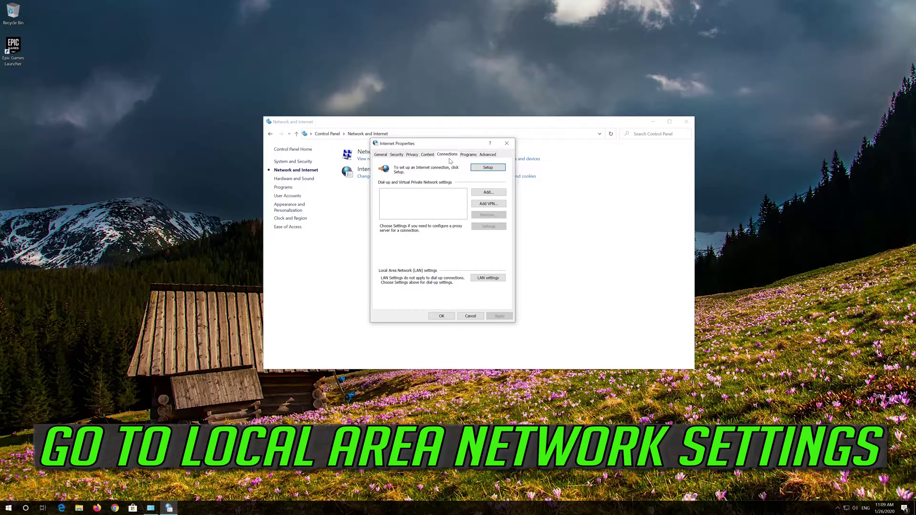
{"action": "left_click", "coordinate": [488, 278]}
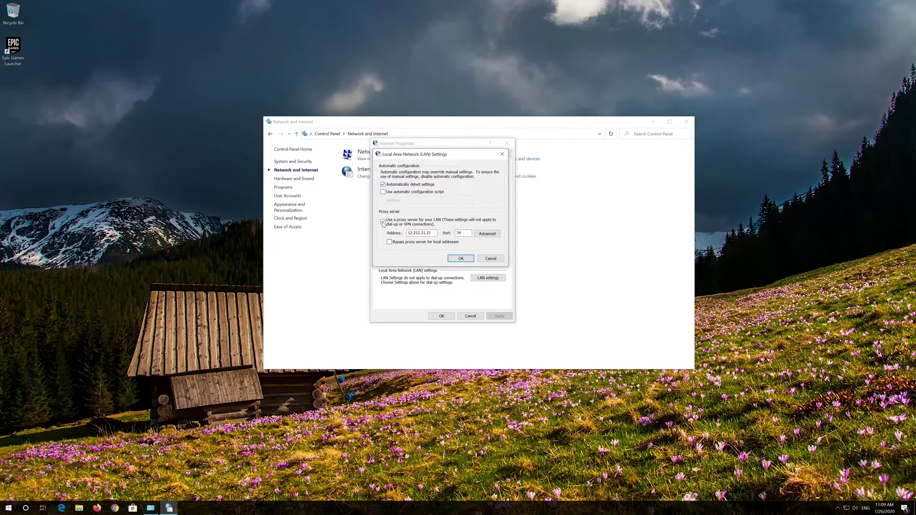
{"action": "left_click", "coordinate": [383, 222]}
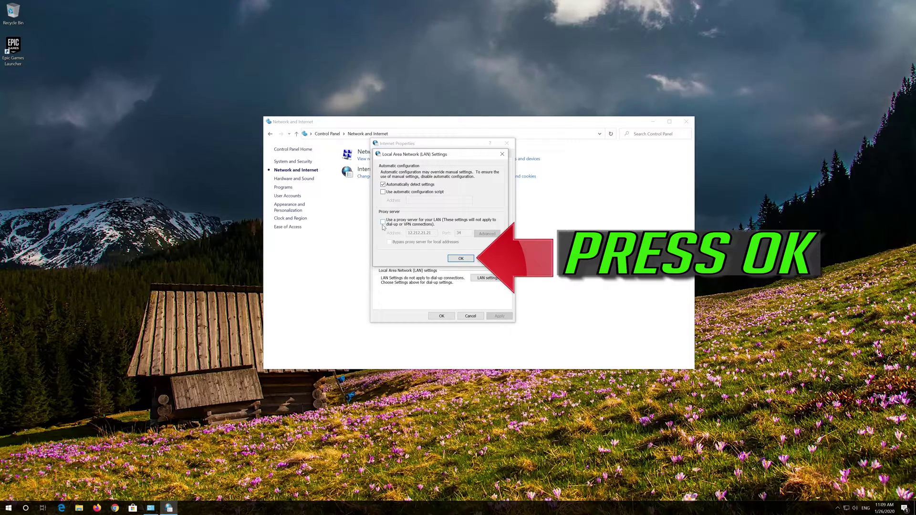
{"action": "left_click", "coordinate": [461, 258]}
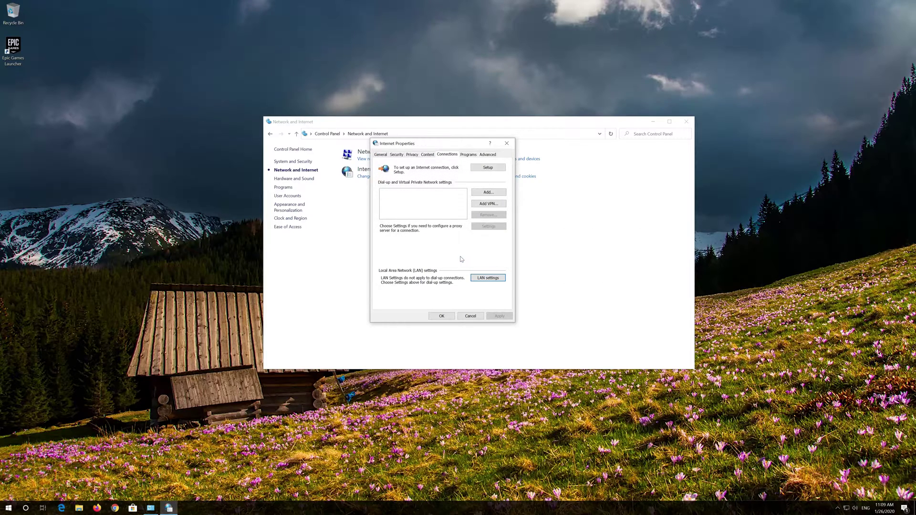
{"action": "left_click", "coordinate": [435, 318]}
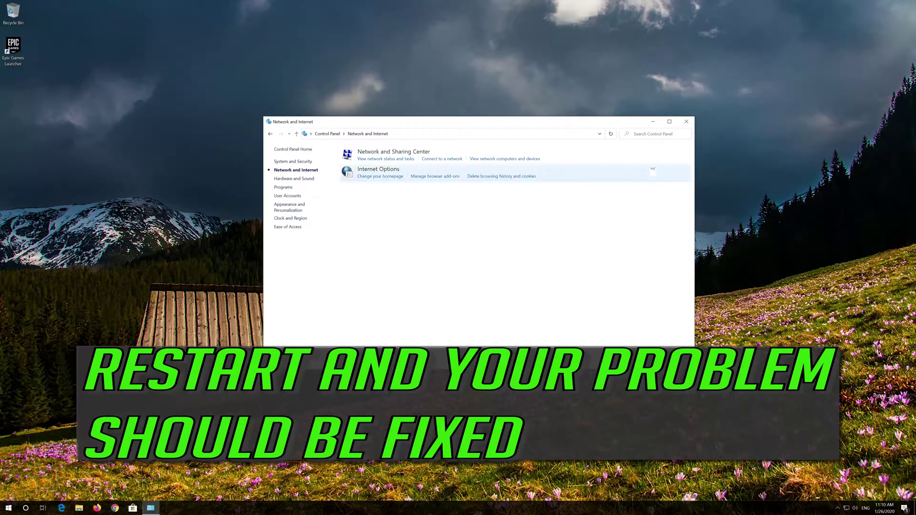
Close Control Panel and restart the computer.
{"action": "left_click", "coordinate": [685, 122]}
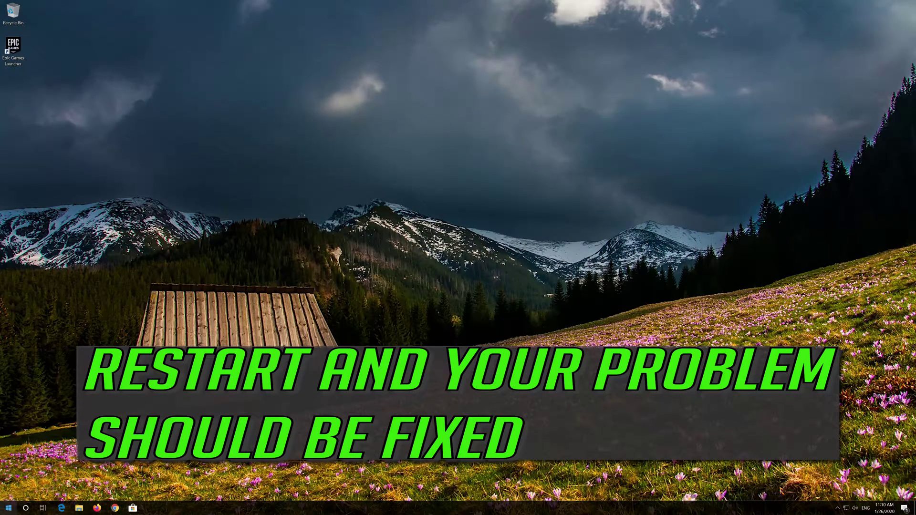
{"action": "left_click", "coordinate": [9, 507]}
{"action": "left_click", "coordinate": [9, 492]}
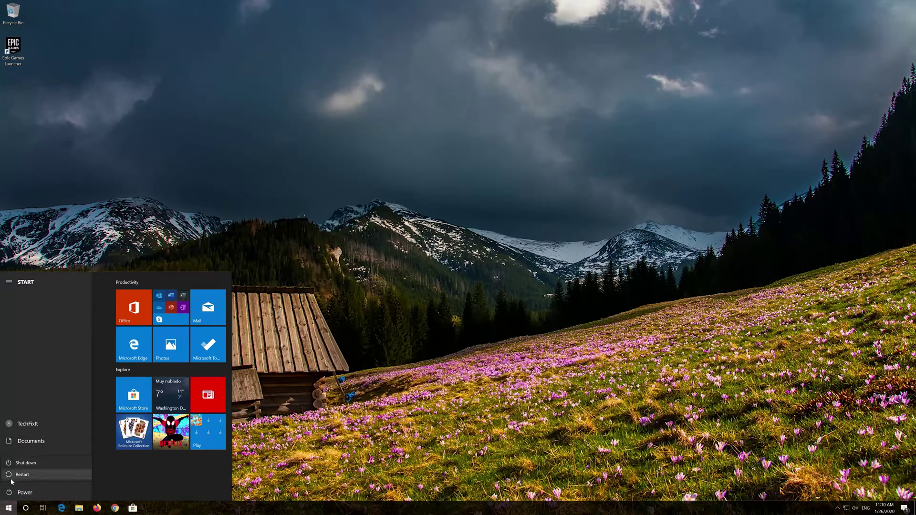
{"action": "left_click", "coordinate": [12, 480]}
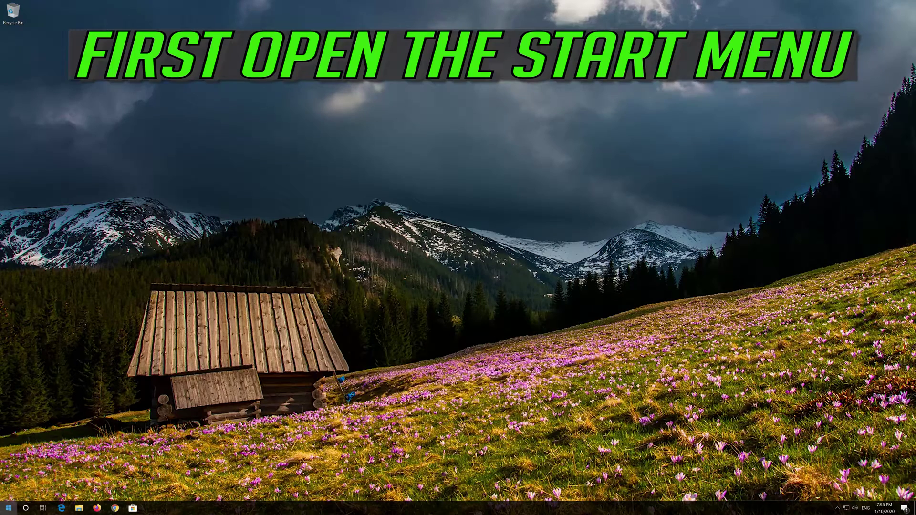
Open the Network & Internet page of Windows Settings.
{"action": "left_click", "coordinate": [8, 508]}
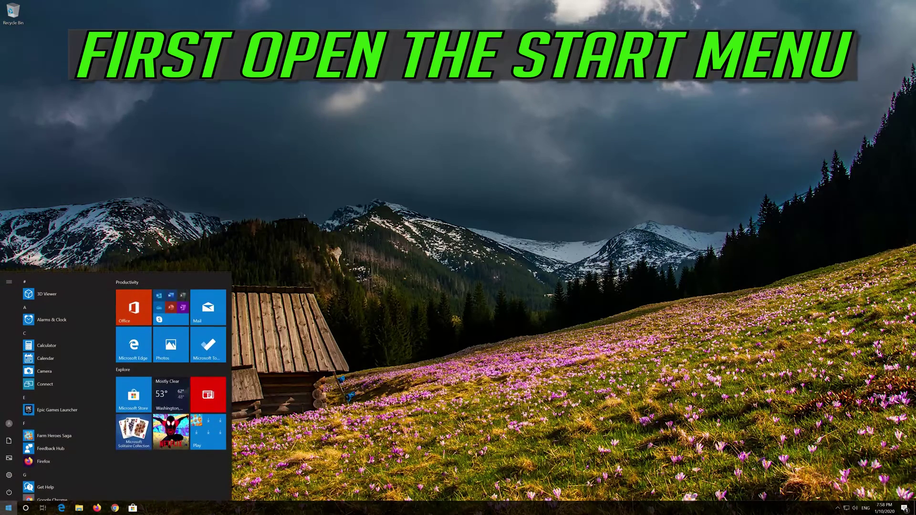
{"action": "mouse_move", "coordinate": [9, 476]}
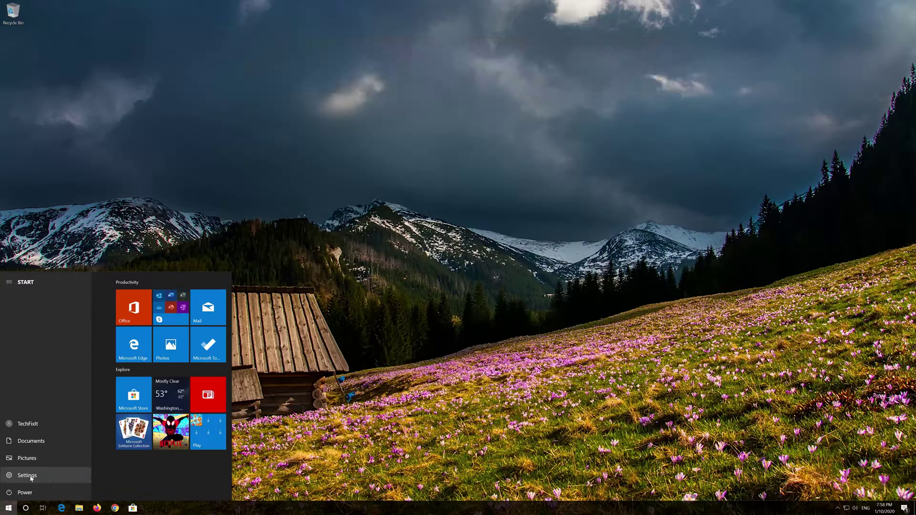
{"action": "left_click", "coordinate": [27, 475]}
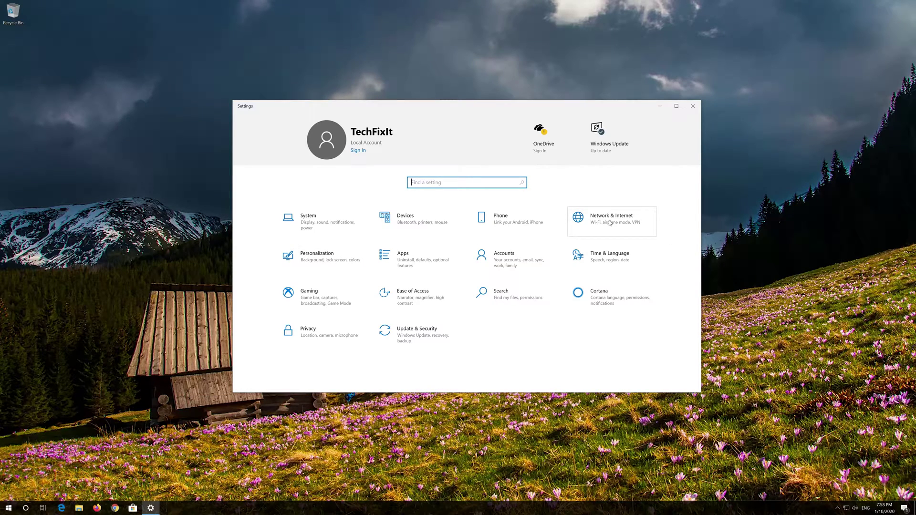
{"action": "left_click", "coordinate": [610, 223]}
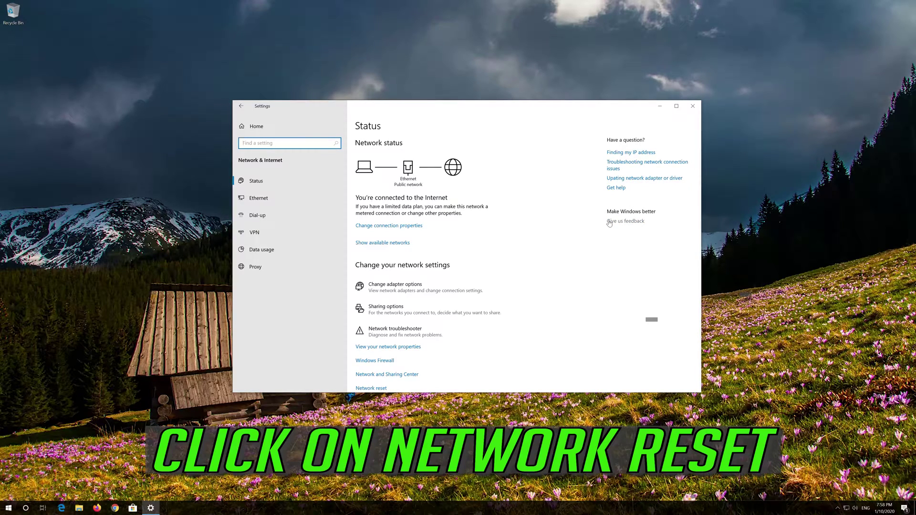
Run a network reset, confirm it, and dismiss the sign-out notice.
{"action": "scroll", "coordinate": [440, 257], "scroll_direction": "down", "scroll_amount": 1}
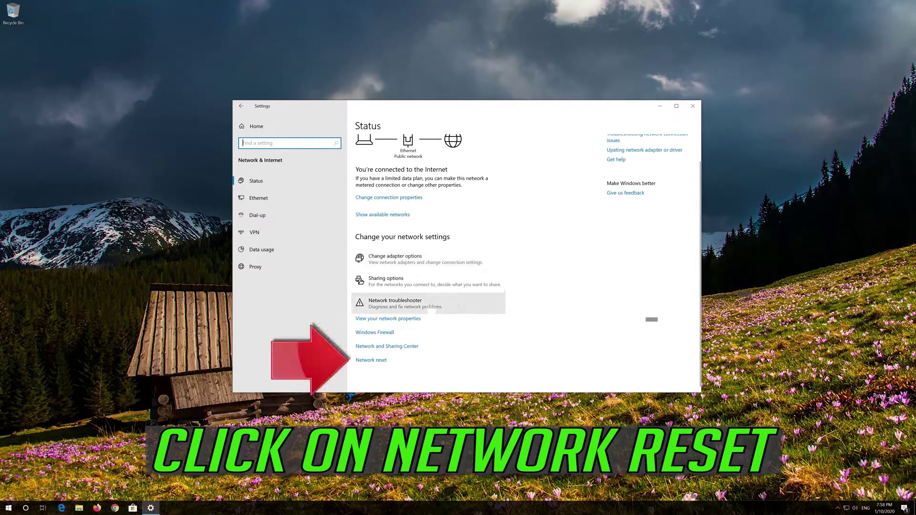
{"action": "left_click", "coordinate": [377, 361]}
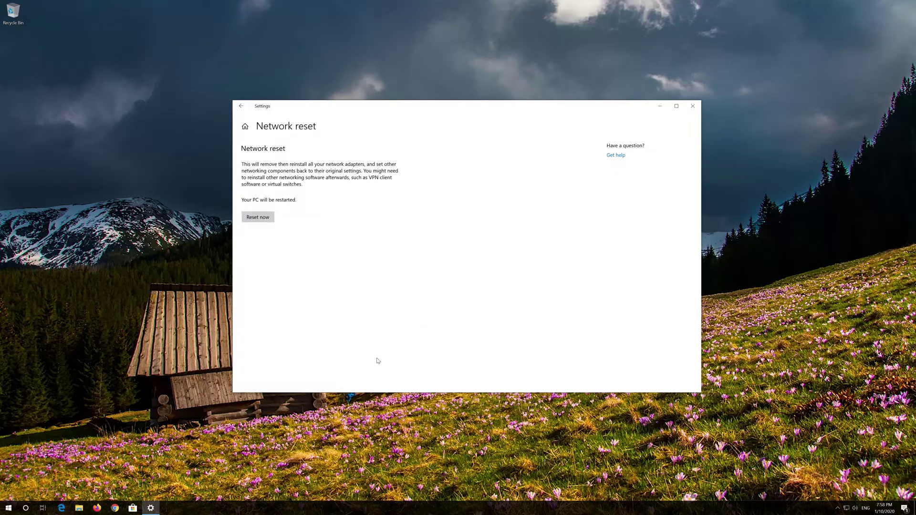
{"action": "left_click", "coordinate": [251, 220]}
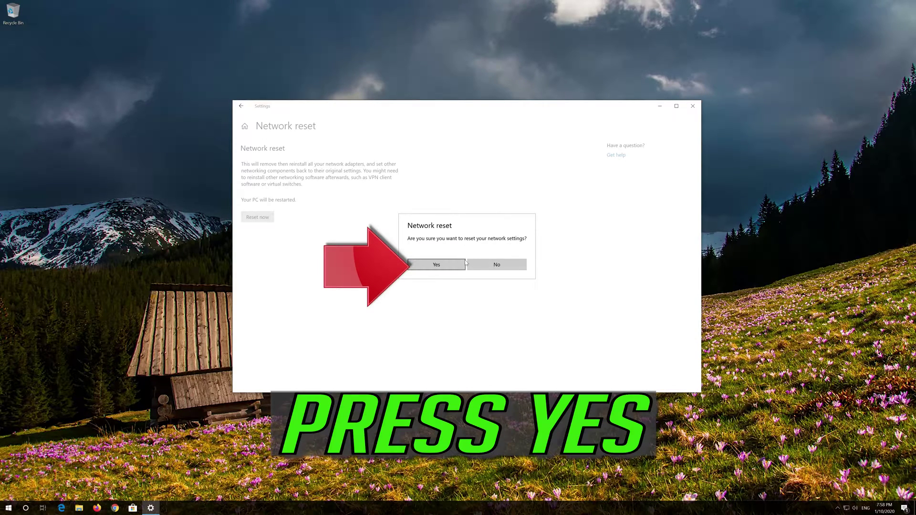
{"action": "left_click", "coordinate": [435, 266]}
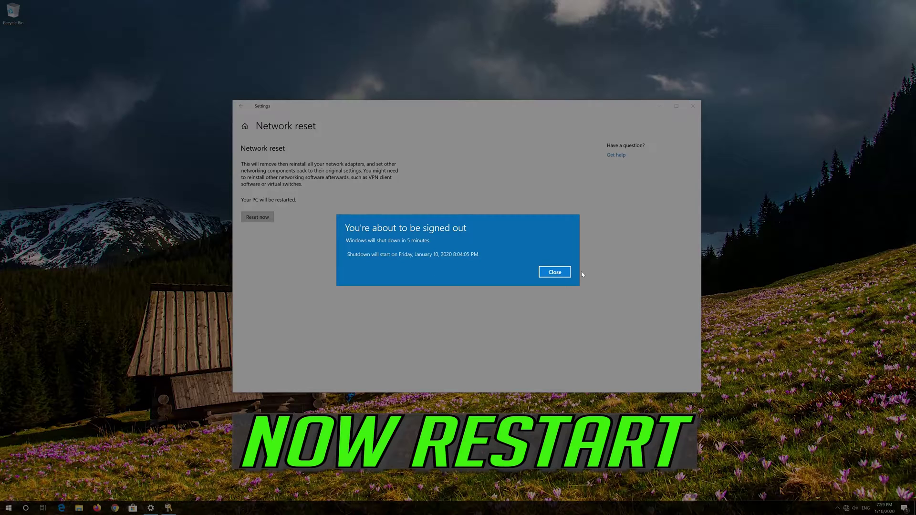
{"action": "left_click", "coordinate": [555, 272]}
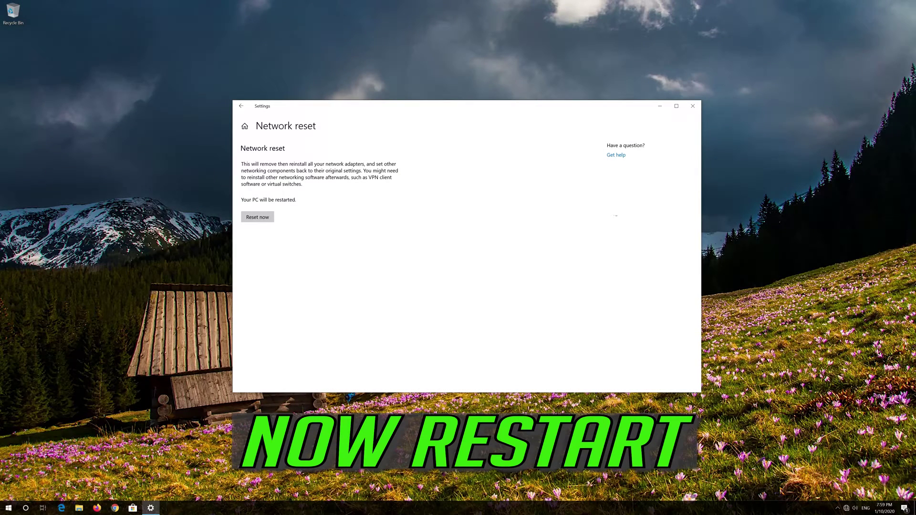
Close Settings and restart the computer to complete the network reset.
{"action": "left_click", "coordinate": [693, 105]}
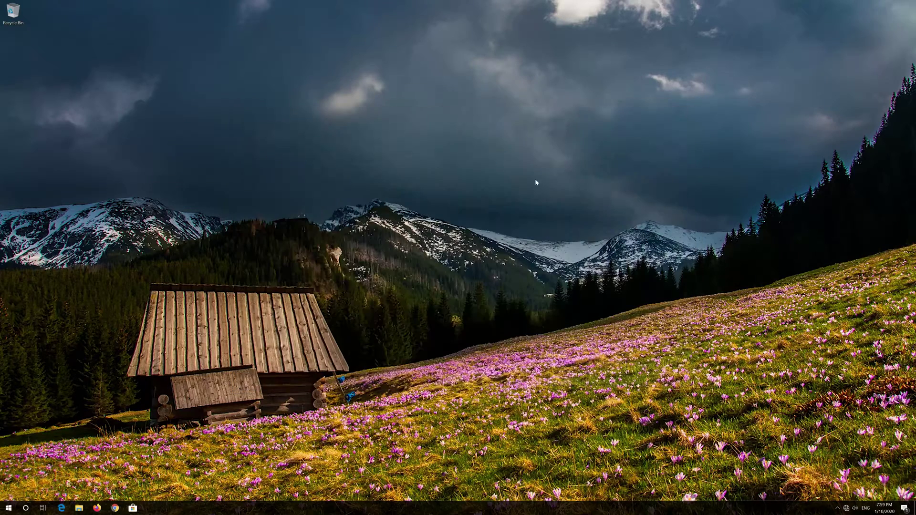
{"action": "left_click", "coordinate": [9, 508]}
{"action": "mouse_move", "coordinate": [9, 492]}
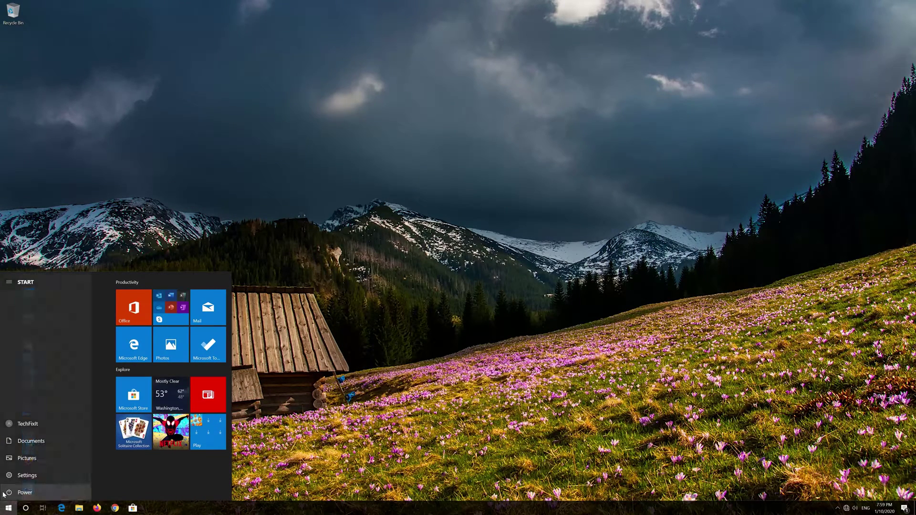
{"action": "left_click", "coordinate": [14, 492]}
{"action": "left_click", "coordinate": [19, 474]}
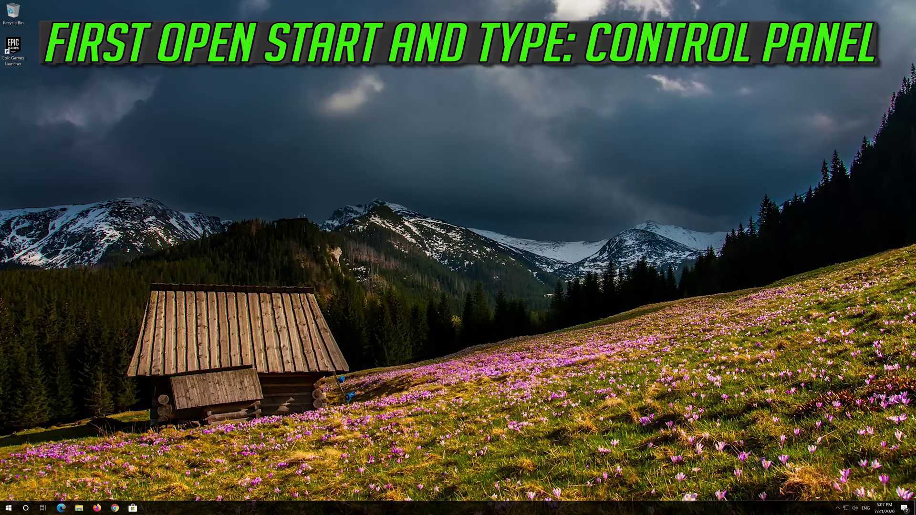
Search Windows for "control panel" and open Control Panel.
{"action": "key", "text": "super"}
{"action": "type", "text": "cont"}
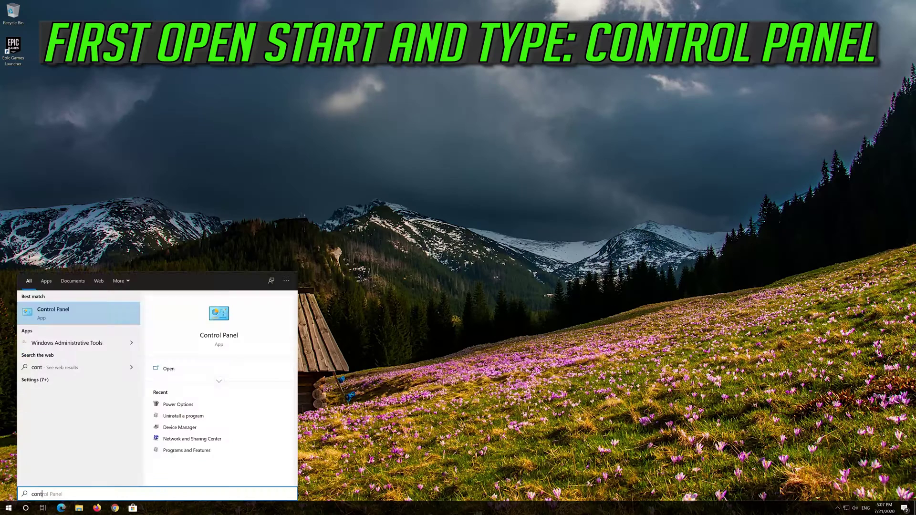
{"action": "type", "text": "rol panel"}
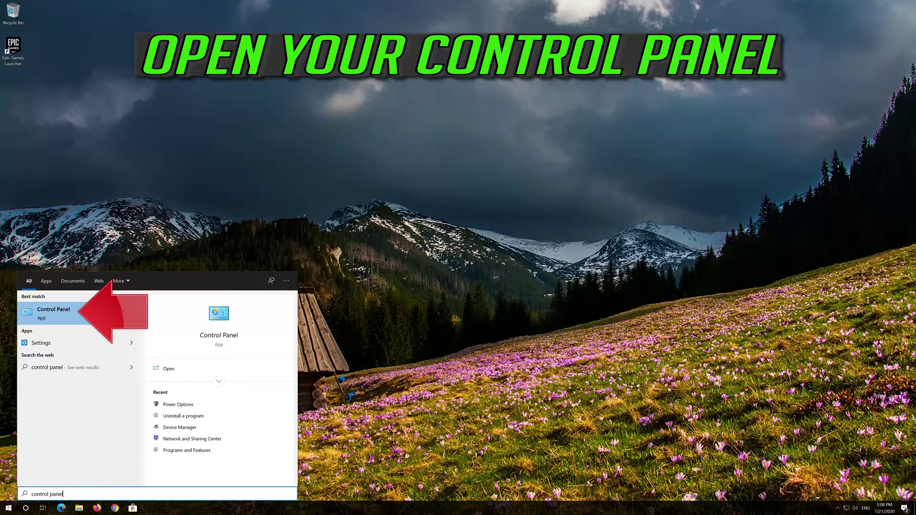
{"action": "left_click", "coordinate": [91, 313]}
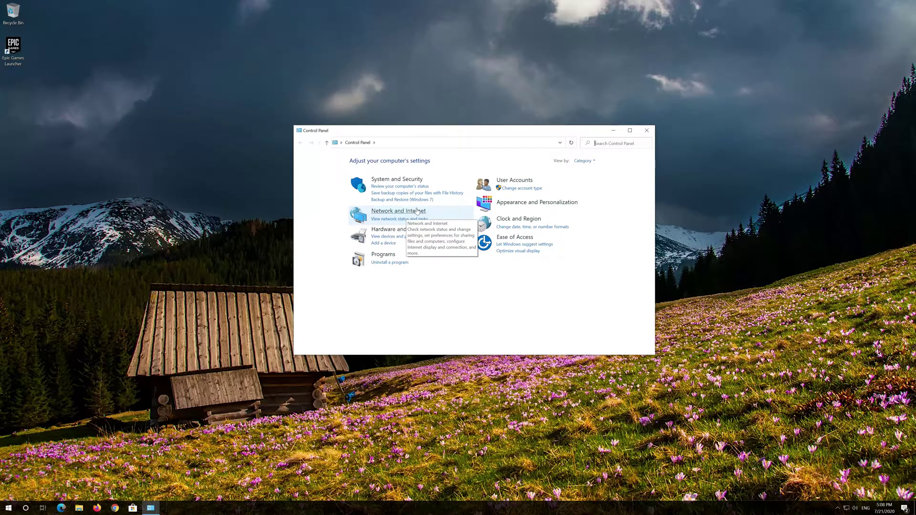
Open the adapter settings from the Network and Sharing Center.
{"action": "left_click", "coordinate": [417, 211]}
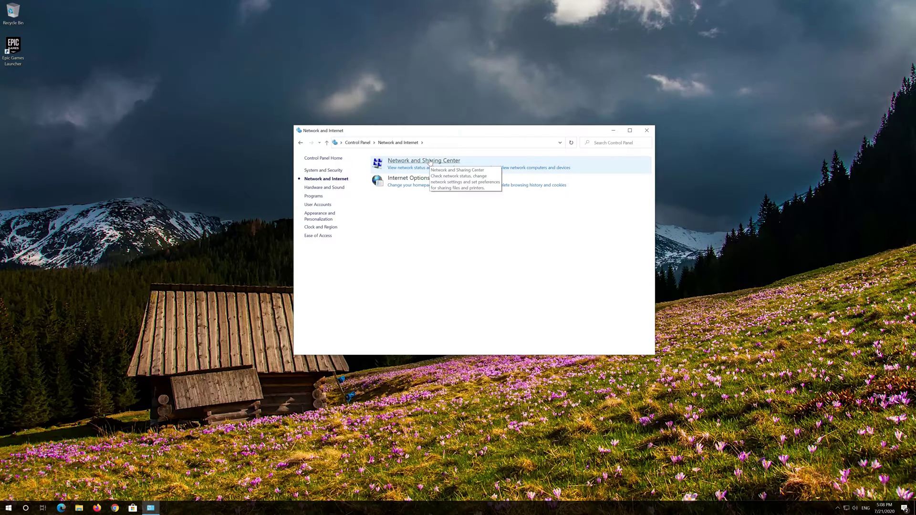
{"action": "left_click", "coordinate": [430, 161]}
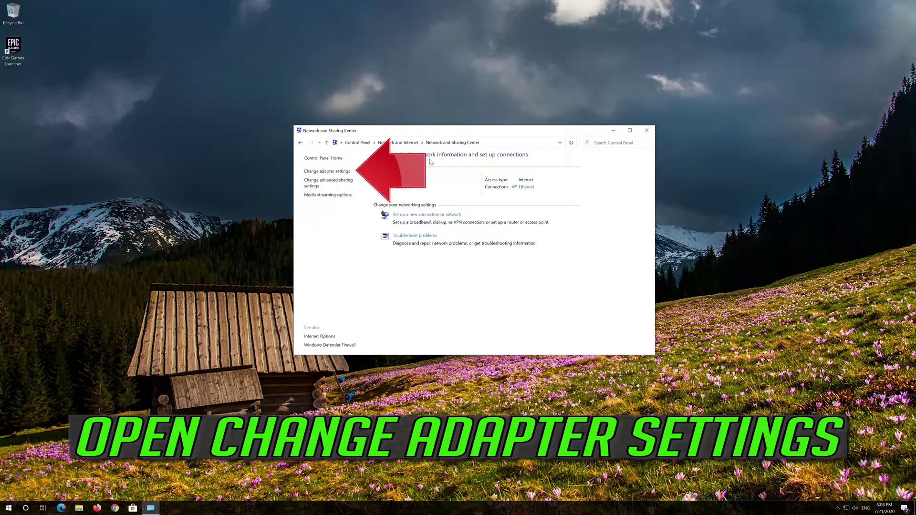
{"action": "left_click", "coordinate": [327, 172]}
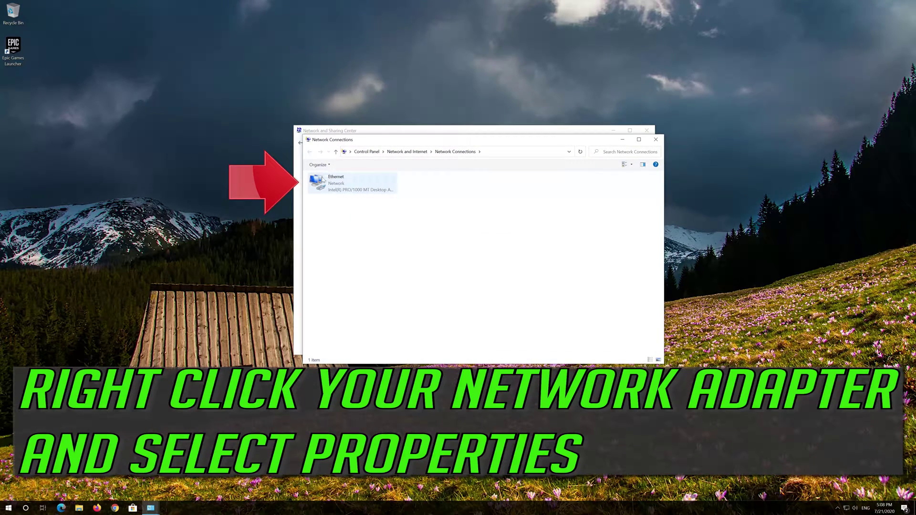
Disable Internet Protocol Version 6 (TCP/IPv6) in the Ethernet adapter's properties and confirm.
{"action": "right_click", "coordinate": [355, 181]}
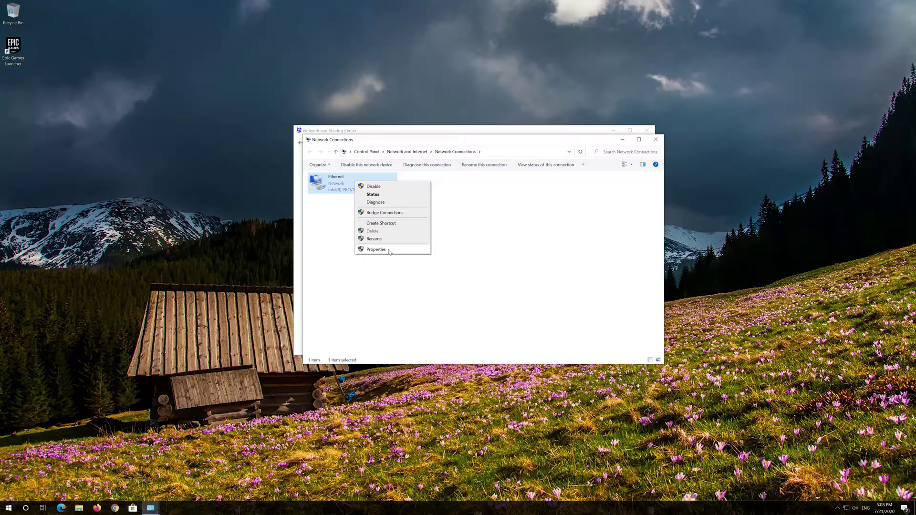
{"action": "left_click", "coordinate": [399, 250]}
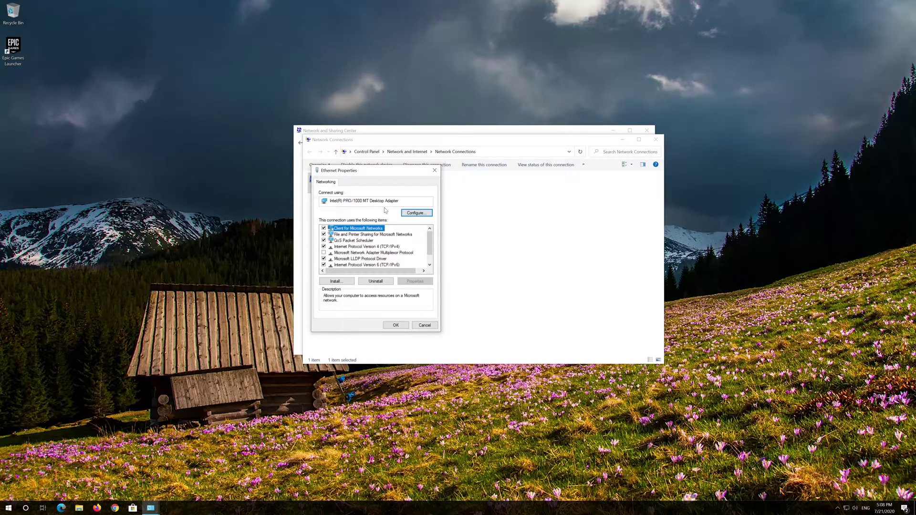
{"action": "left_click_drag", "start_coordinate": [380, 173], "coordinate": [476, 171]}
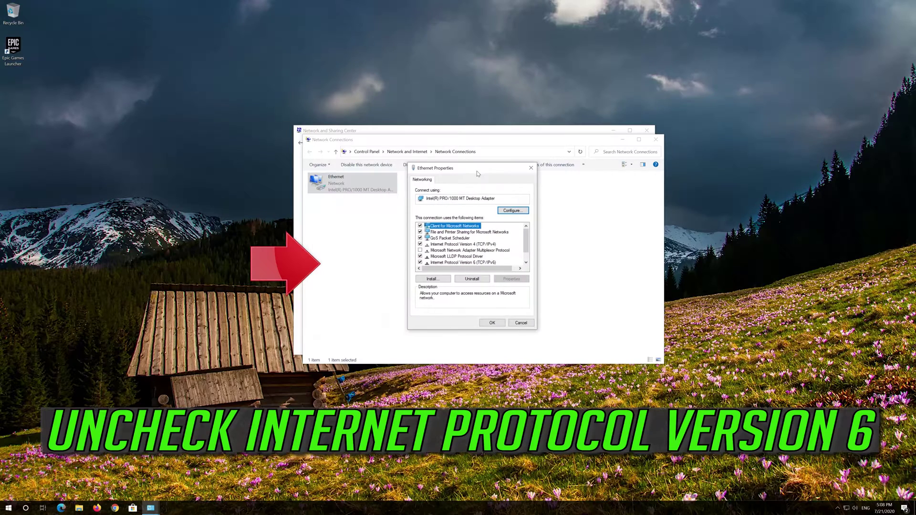
{"action": "left_click", "coordinate": [420, 263]}
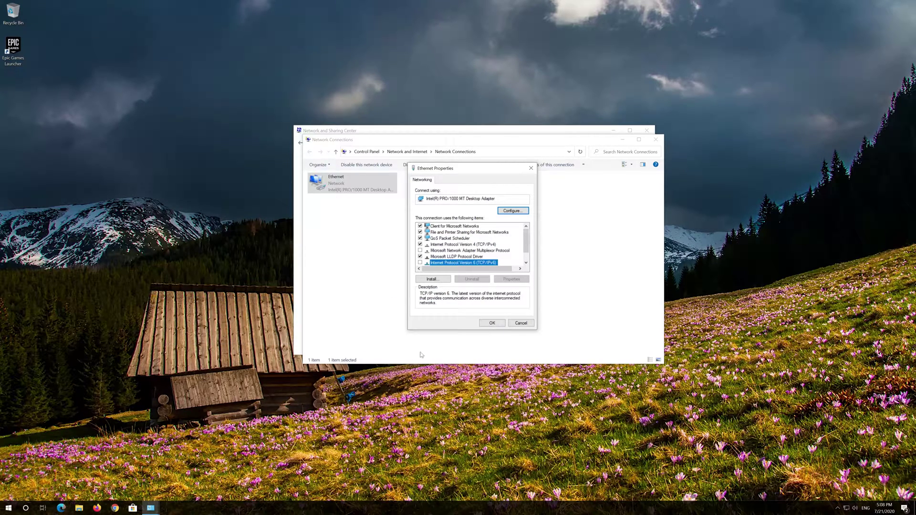
{"action": "left_click", "coordinate": [482, 323]}
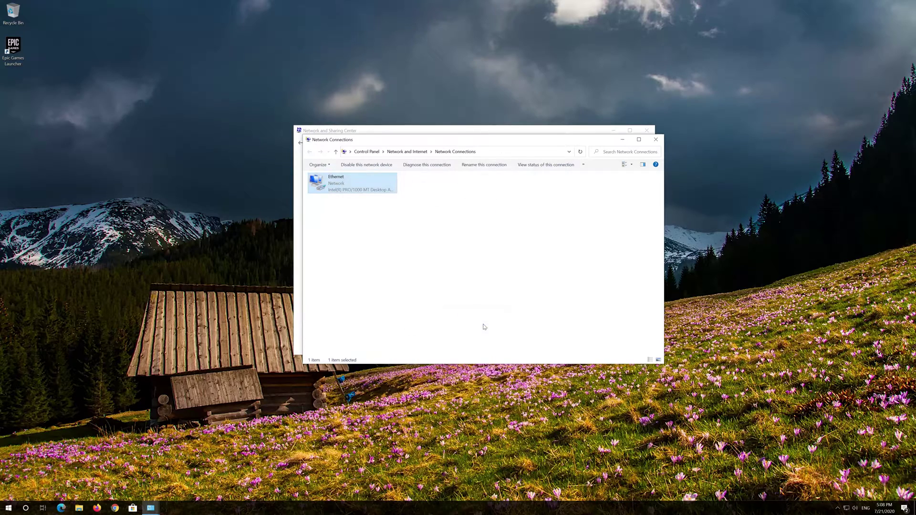
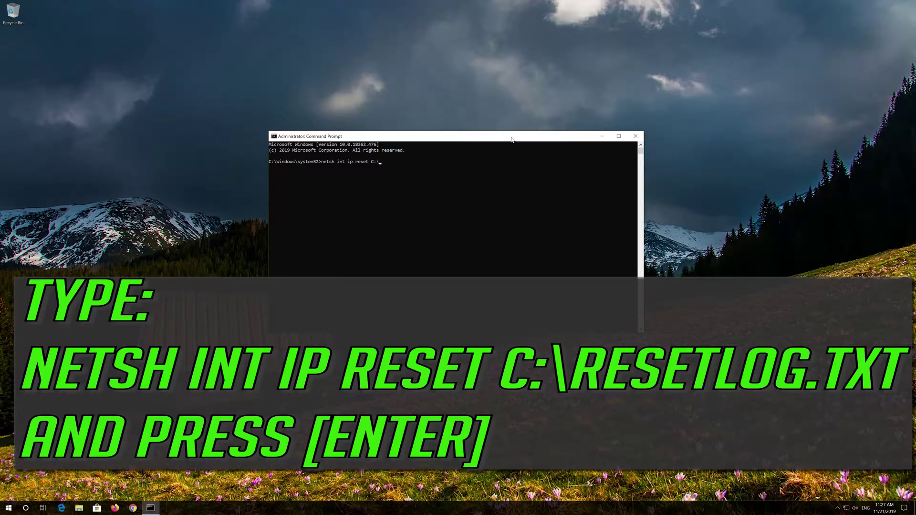
Run "netsh int ip reset C:\resetlog.txt" and "netsh winsock reset" in the administrator Command Prompt.
{"action": "type", "text": "esetlog.txt"}
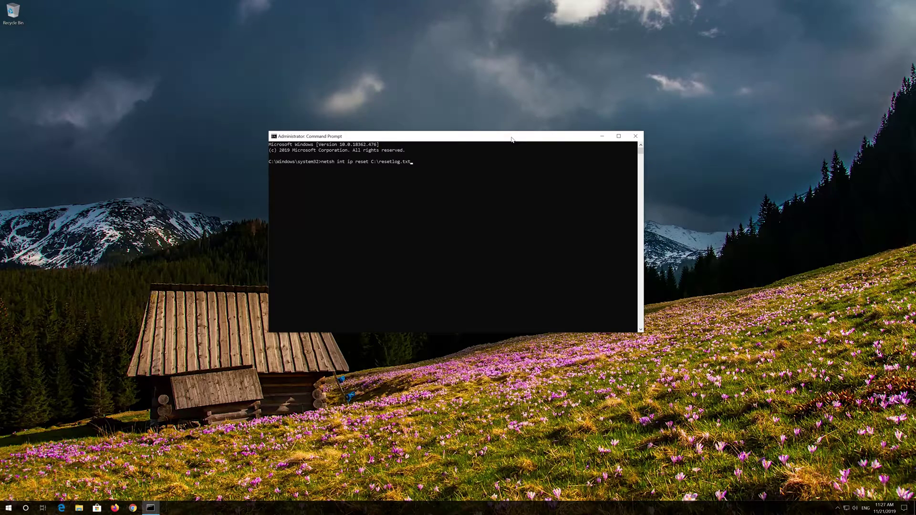
{"action": "key", "text": "Return"}
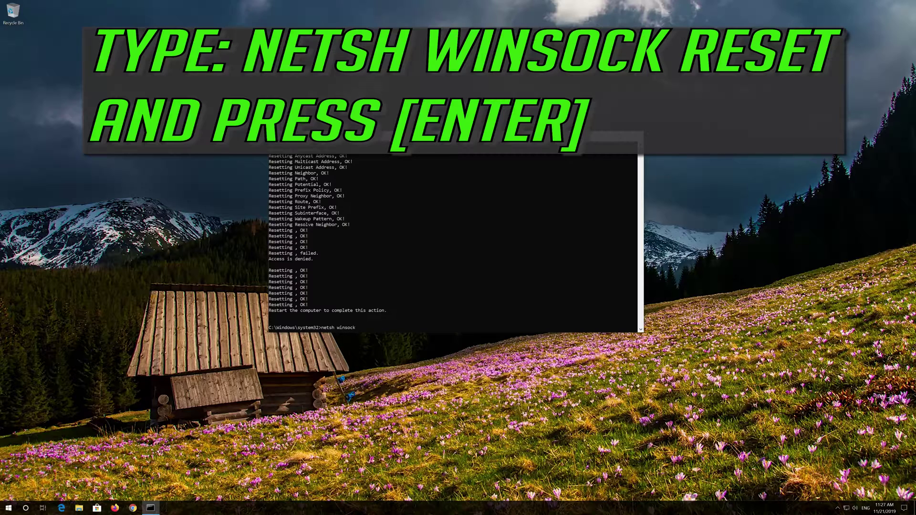
{"action": "type", "text": "reset"}
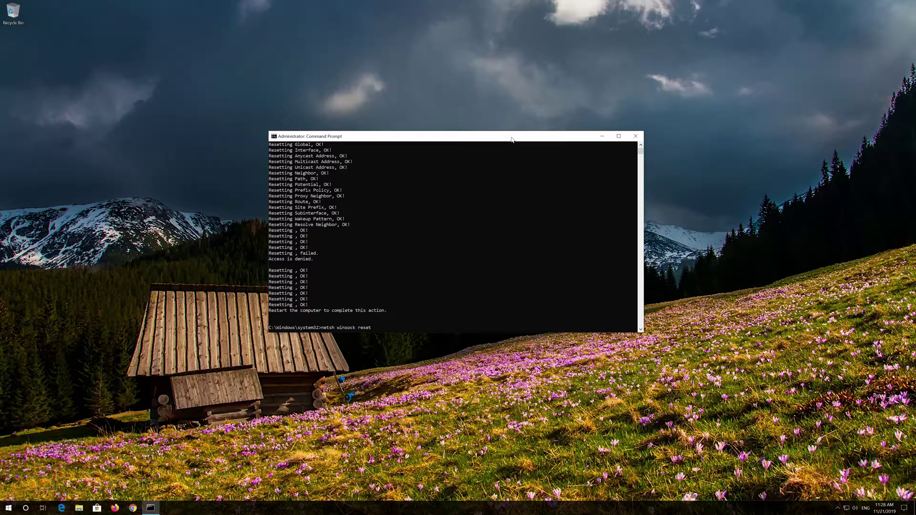
{"action": "key", "text": "Return"}
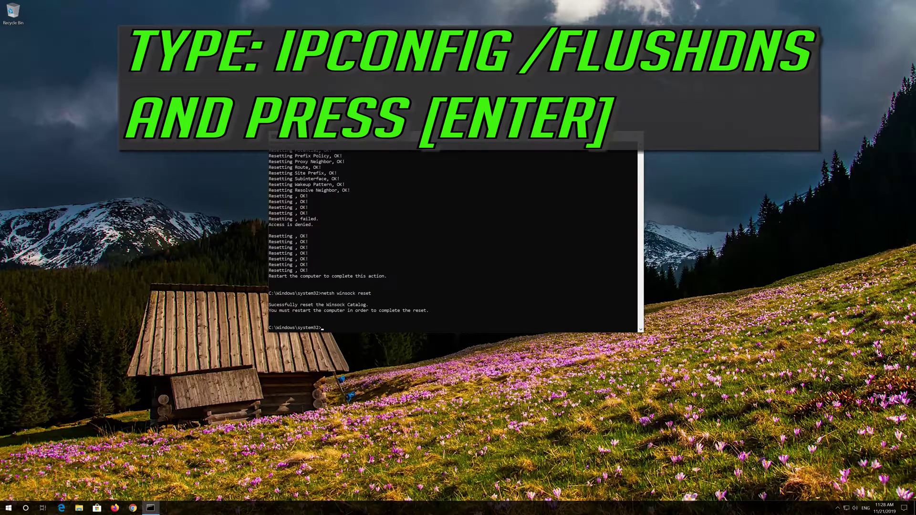
Flush the DNS resolver cache with "ipconfig /flushdns" and exit the Command Prompt.
{"action": "type", "text": "ipconfig /flushdns"}
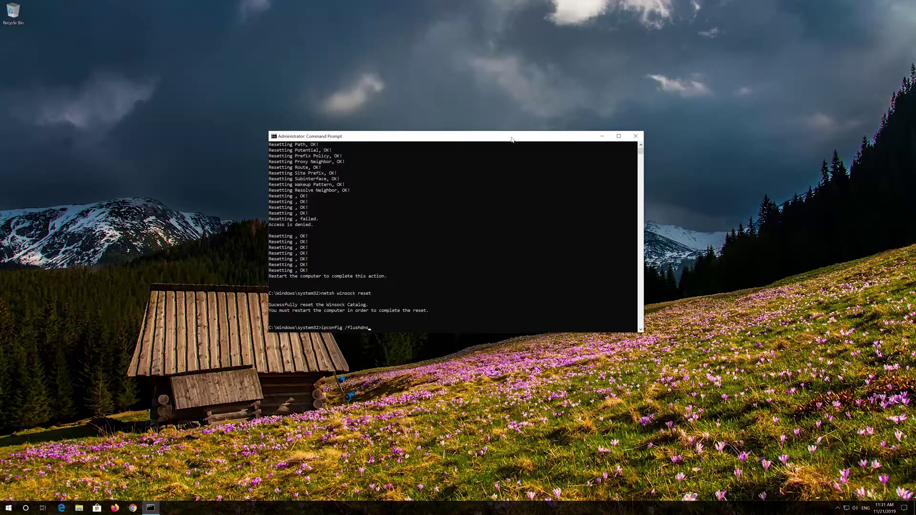
{"action": "key", "text": "Return"}
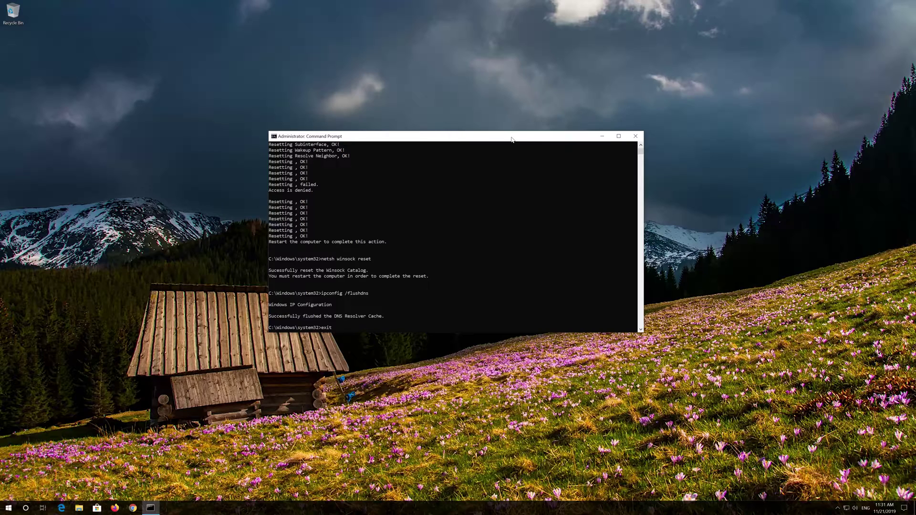
{"action": "key", "text": "Return"}
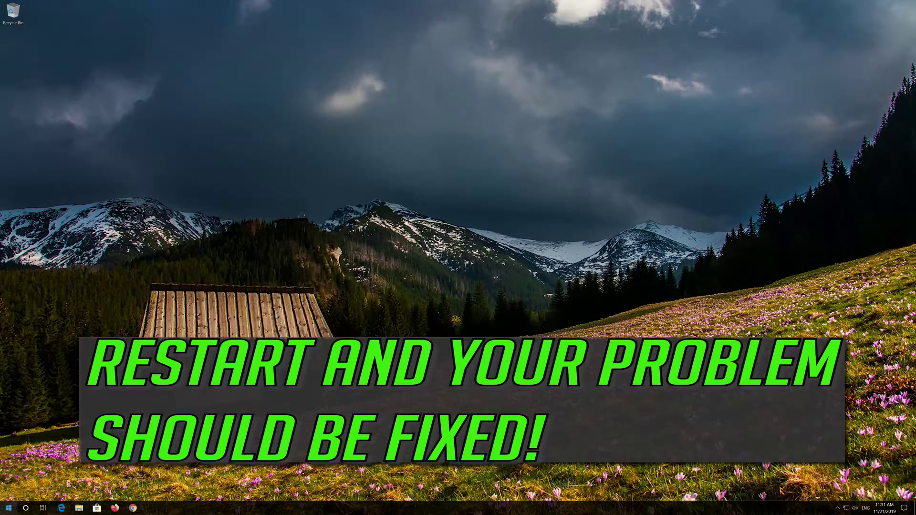
Restart the computer to complete the IP and Winsock resets.
{"action": "left_click", "coordinate": [8, 508]}
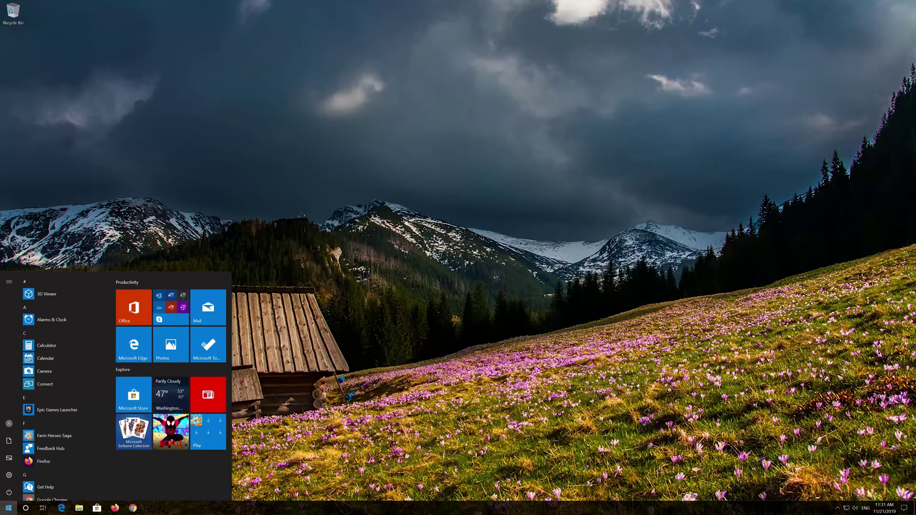
{"action": "left_click", "coordinate": [6, 495]}
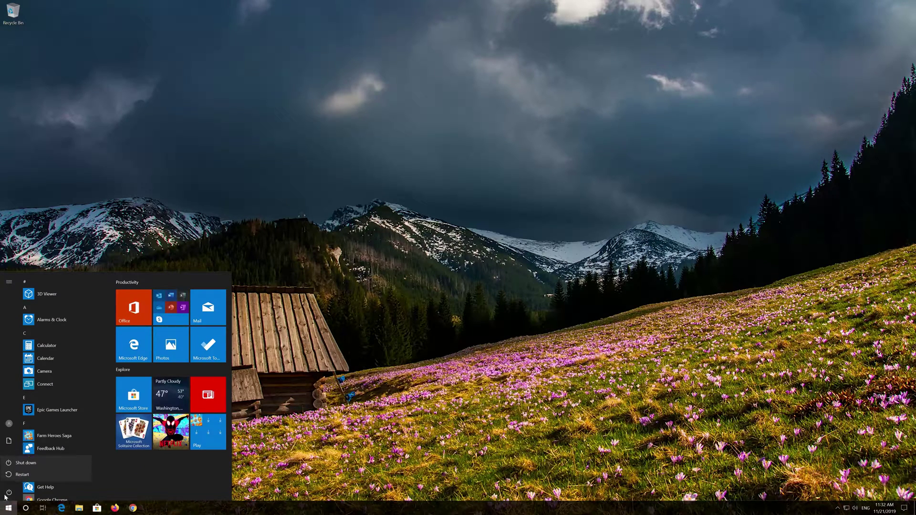
{"action": "left_click", "coordinate": [23, 474]}
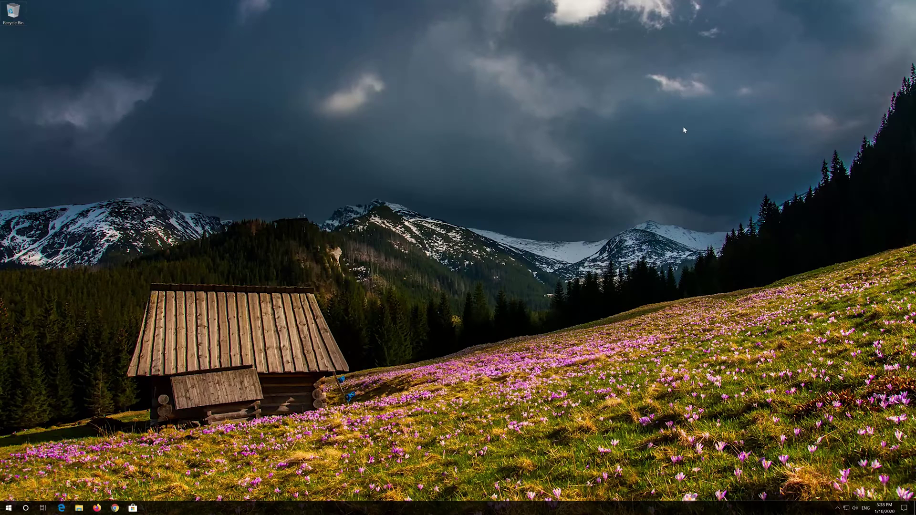
Search Windows for "control panel" and open the Control Panel app.
{"action": "key", "text": "super"}
{"action": "key", "text": "super"}
{"action": "key", "text": "super"}
{"action": "type", "text": "control panel"}
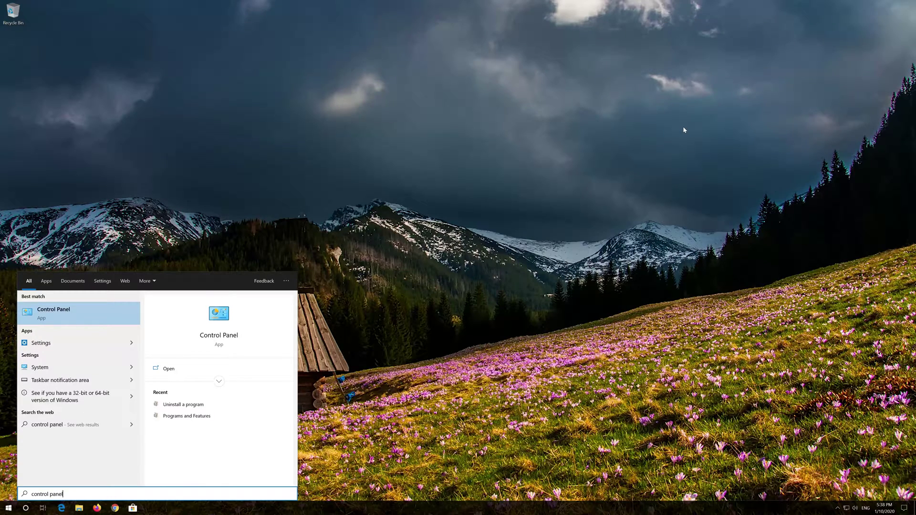
{"action": "key", "text": "Return"}
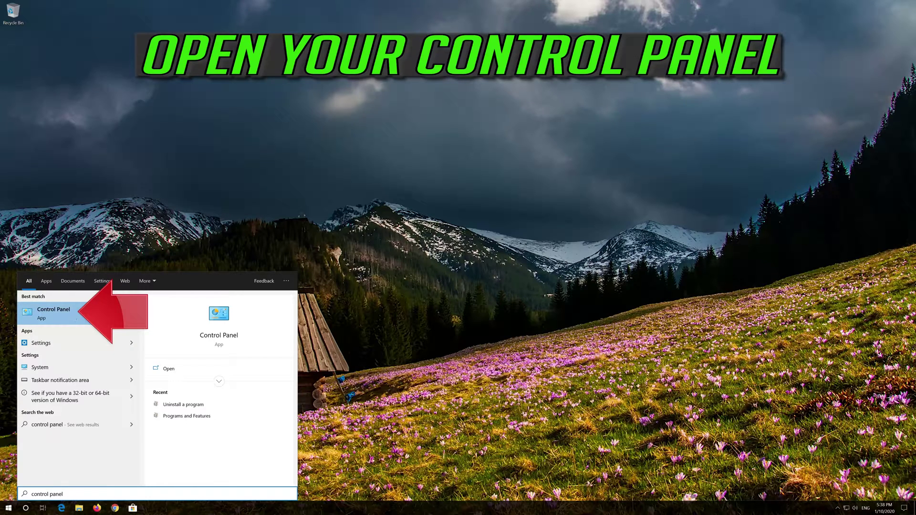
{"action": "left_click", "coordinate": [84, 313]}
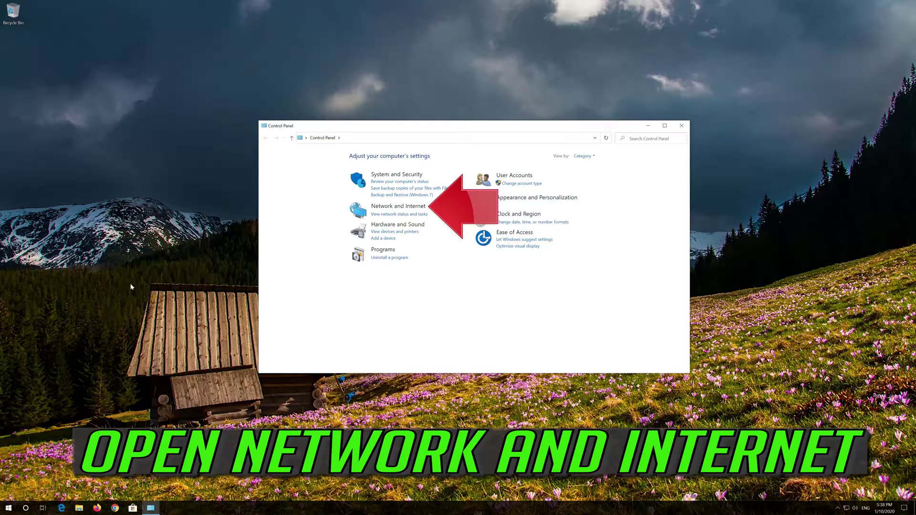
Open the adapter settings through Network and Internet and the Network and Sharing Center.
{"action": "left_click", "coordinate": [406, 208]}
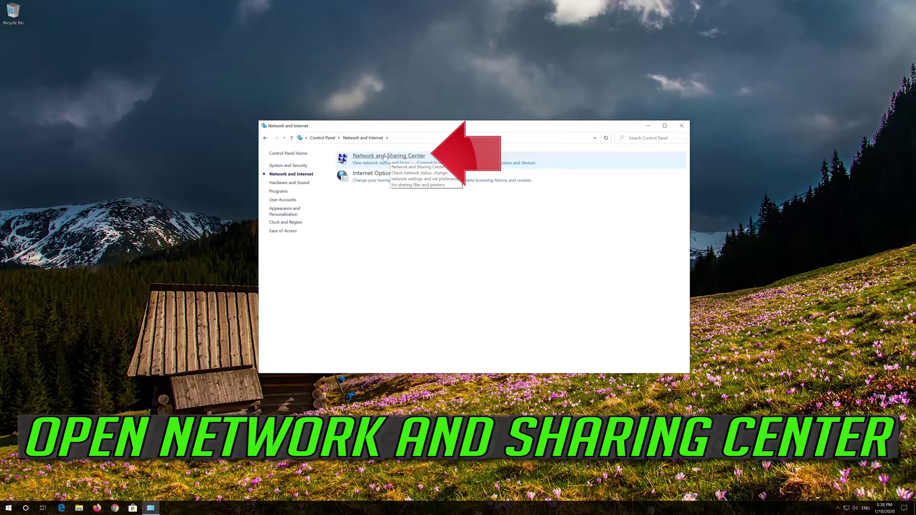
{"action": "left_click", "coordinate": [399, 157]}
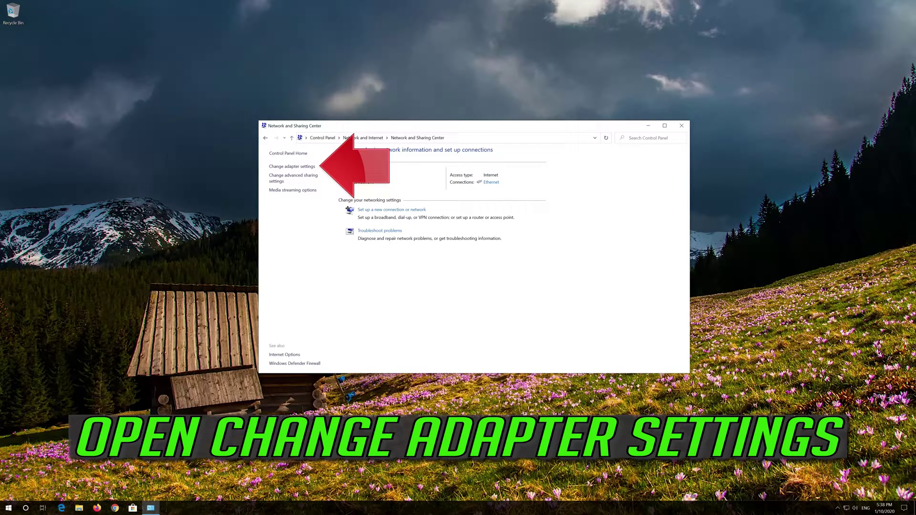
{"action": "left_click", "coordinate": [291, 167]}
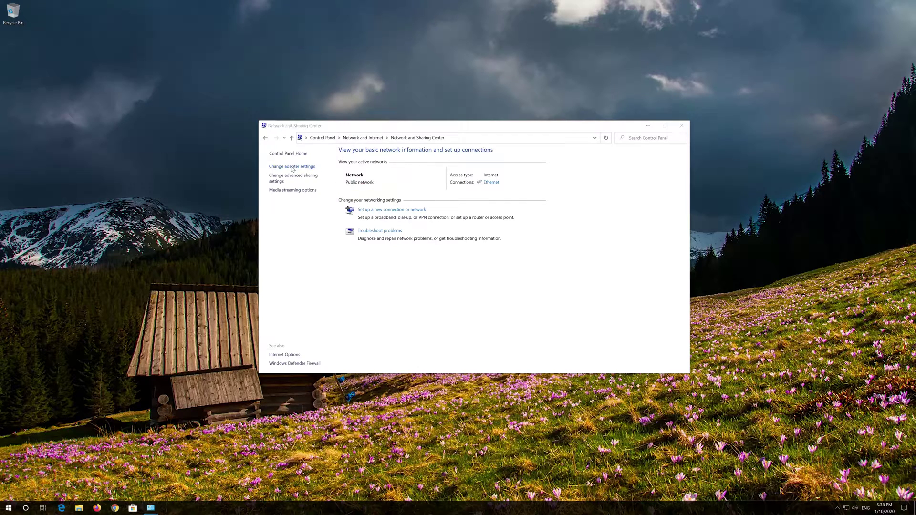
Open the Internet Protocol Version 4 (TCP/IPv4) properties of the Ethernet adapter.
{"action": "left_click", "coordinate": [298, 177]}
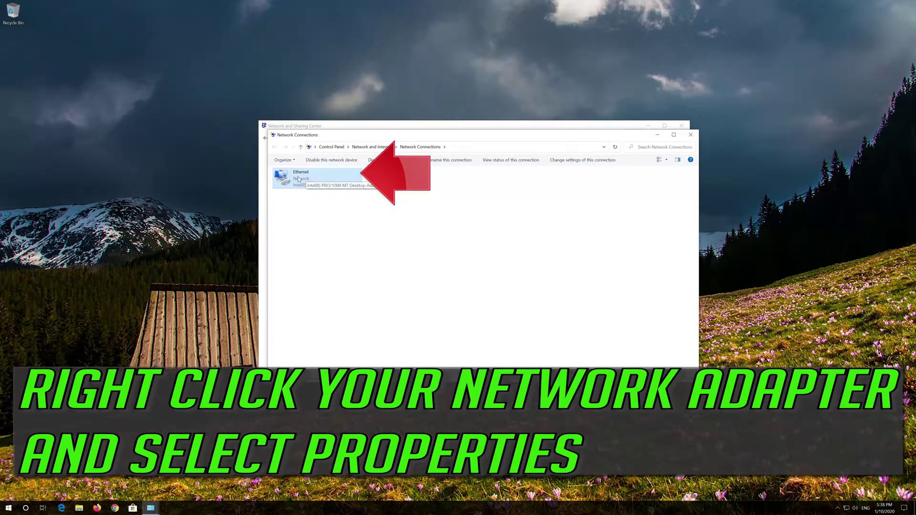
{"action": "right_click", "coordinate": [315, 177]}
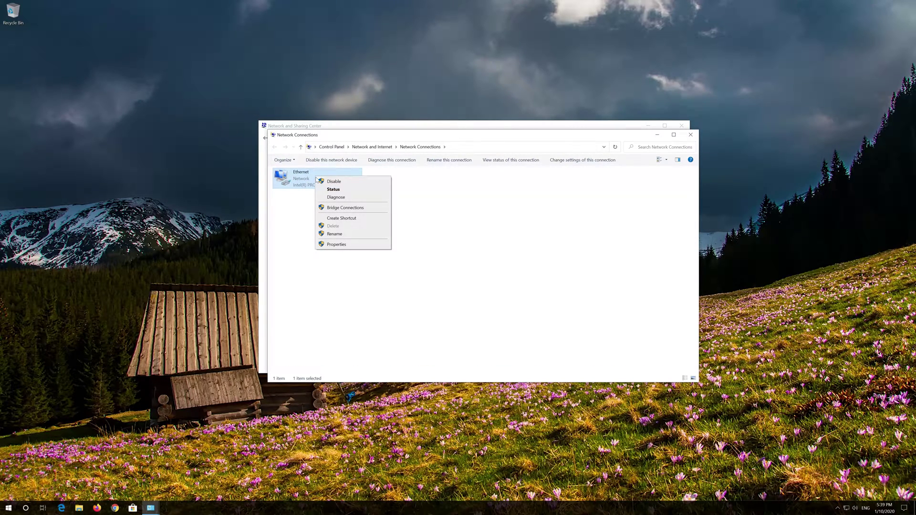
{"action": "left_click", "coordinate": [346, 247]}
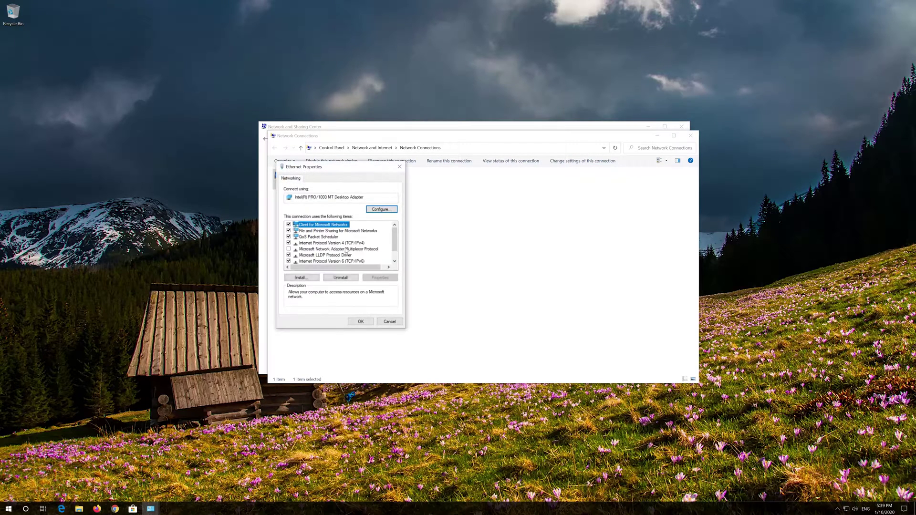
{"action": "left_click_drag", "start_coordinate": [340, 171], "coordinate": [482, 176]}
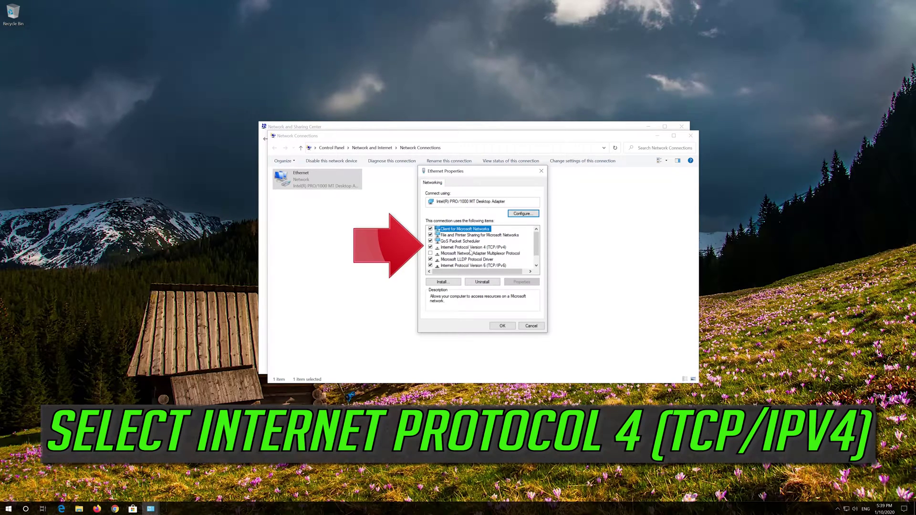
{"action": "left_click", "coordinate": [493, 248]}
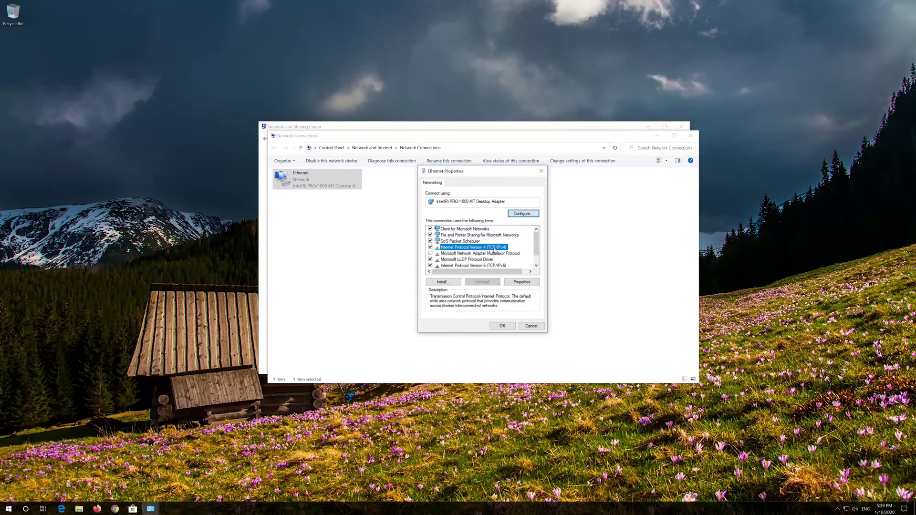
{"action": "left_click", "coordinate": [522, 282]}
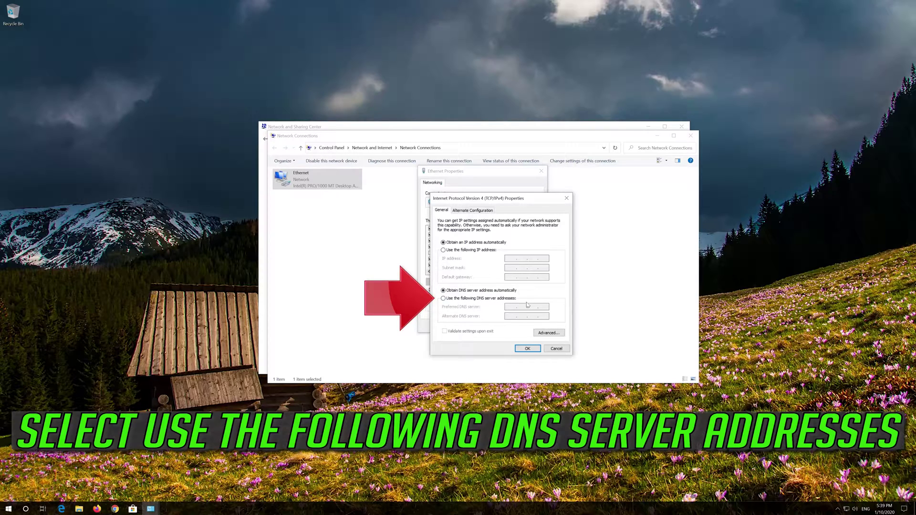
Set the preferred DNS server to 1.1.1.1 and the alternate to 1.0.0.1, confirm and close the Ethernet properties.
{"action": "left_click", "coordinate": [444, 298]}
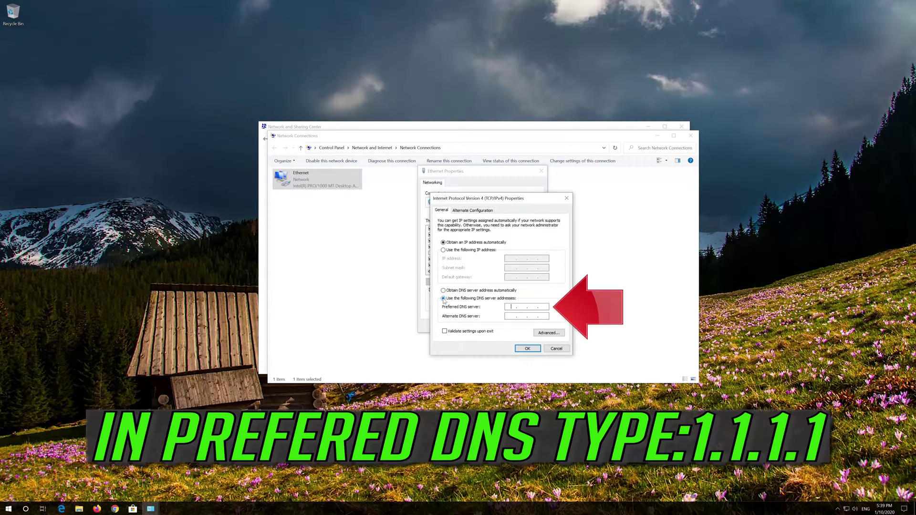
{"action": "left_click", "coordinate": [510, 308]}
{"action": "type", "text": "1.1.1.1"}
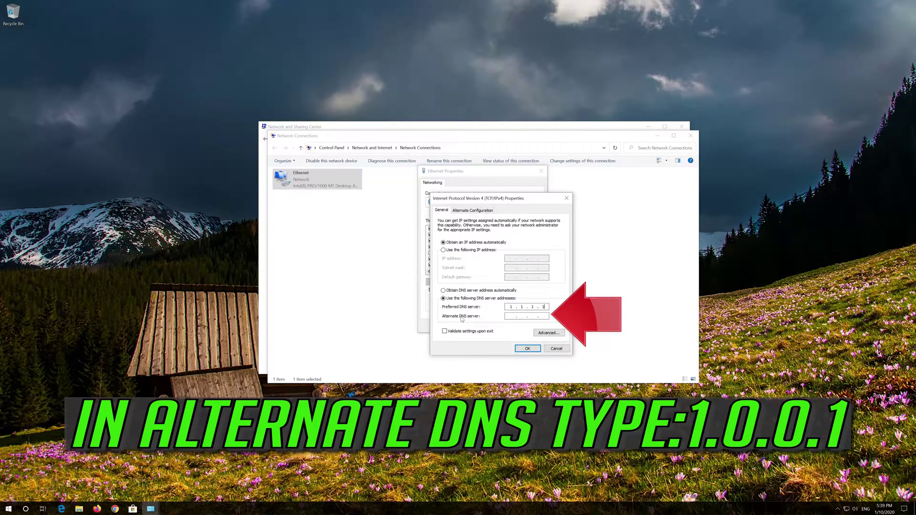
{"action": "left_click", "coordinate": [510, 315]}
{"action": "type", "text": "1"}
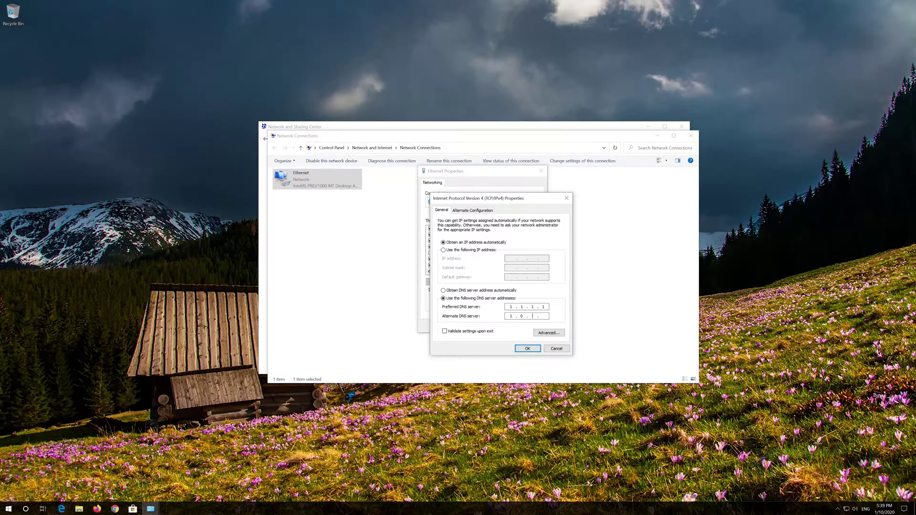
{"action": "type", "text": ".0.0.1"}
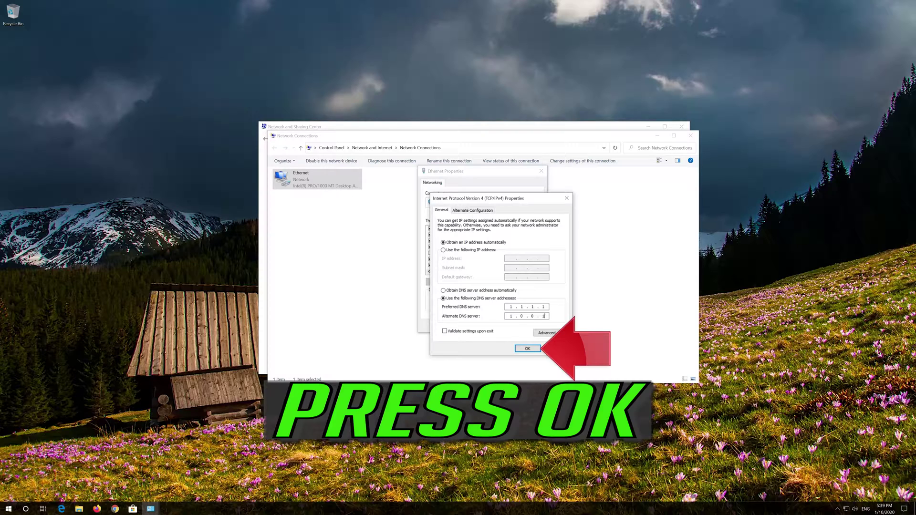
{"action": "left_click", "coordinate": [529, 349]}
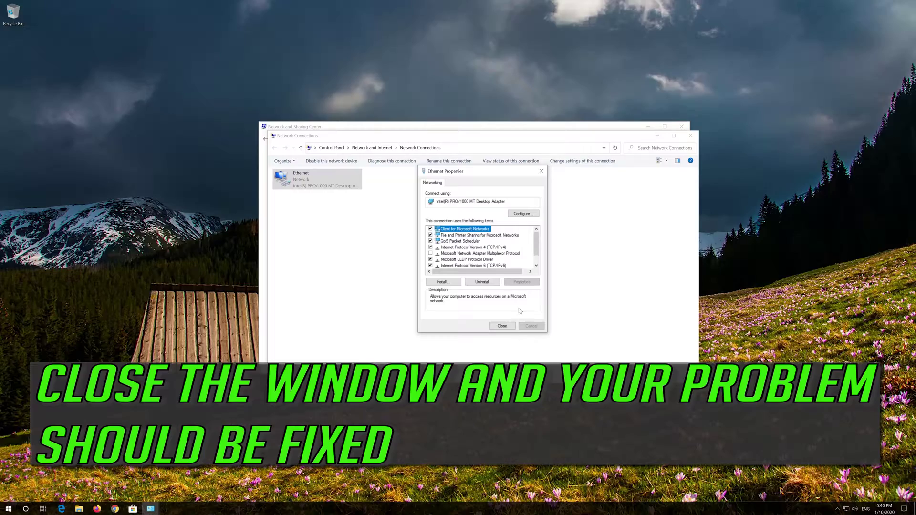
{"action": "left_click", "coordinate": [502, 327]}
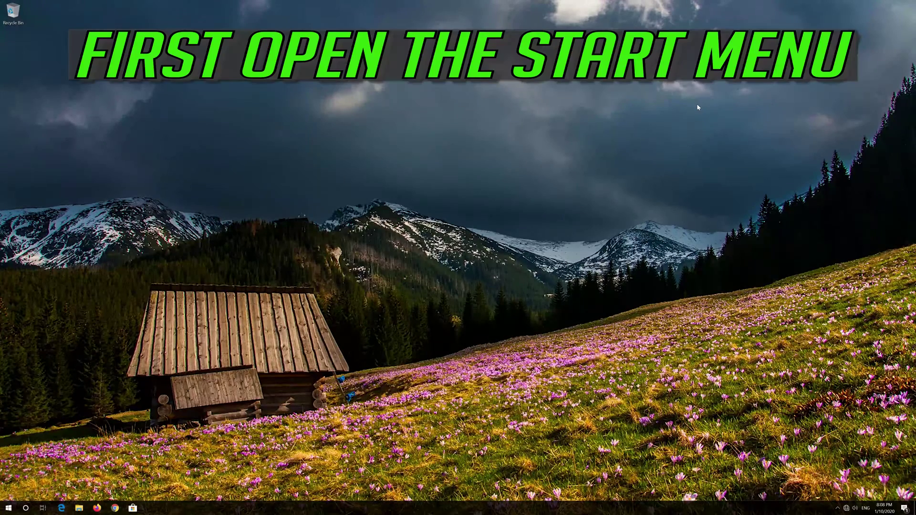
Start the Internet Connections troubleshooter from the Troubleshoot page of the Update & Security settings.
{"action": "key", "text": "super"}
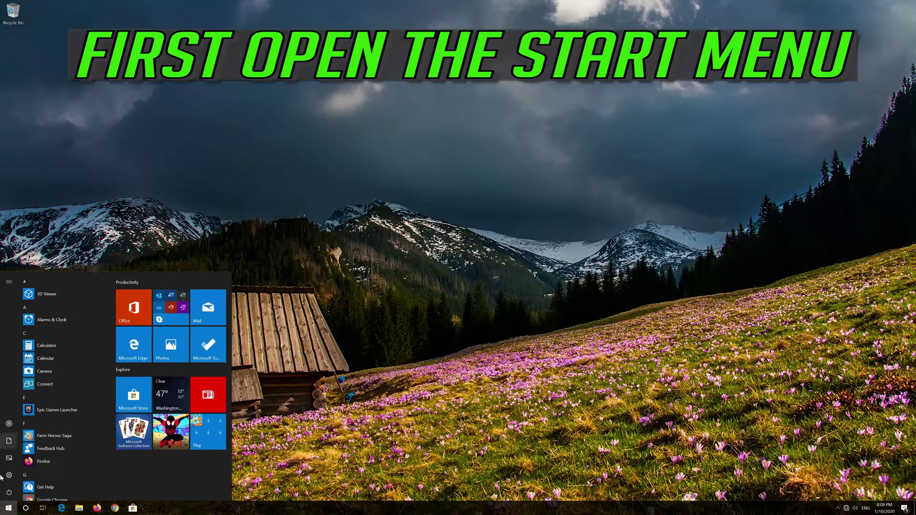
{"action": "mouse_move", "coordinate": [9, 482]}
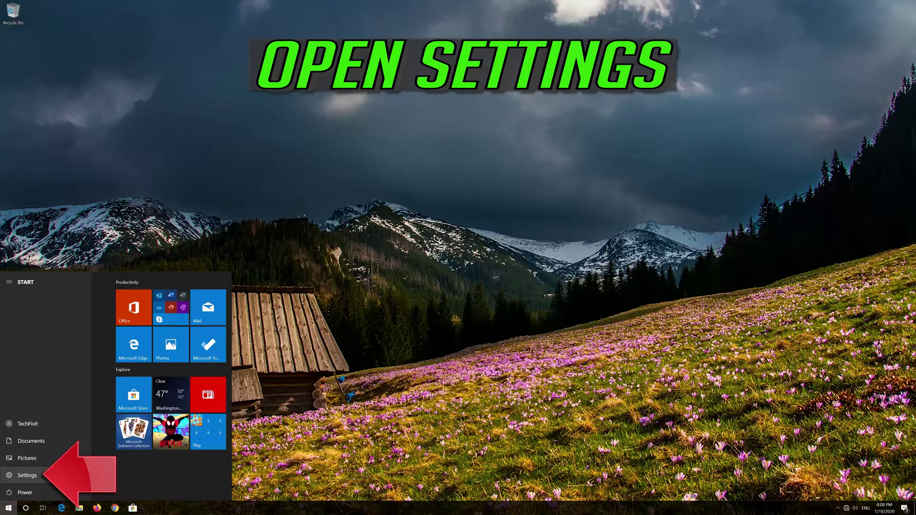
{"action": "left_click", "coordinate": [62, 474]}
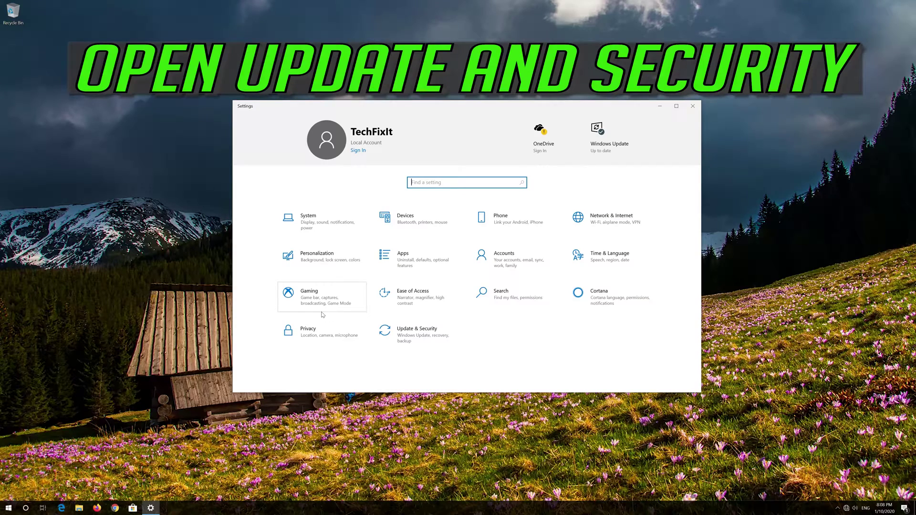
{"action": "left_click", "coordinate": [408, 340]}
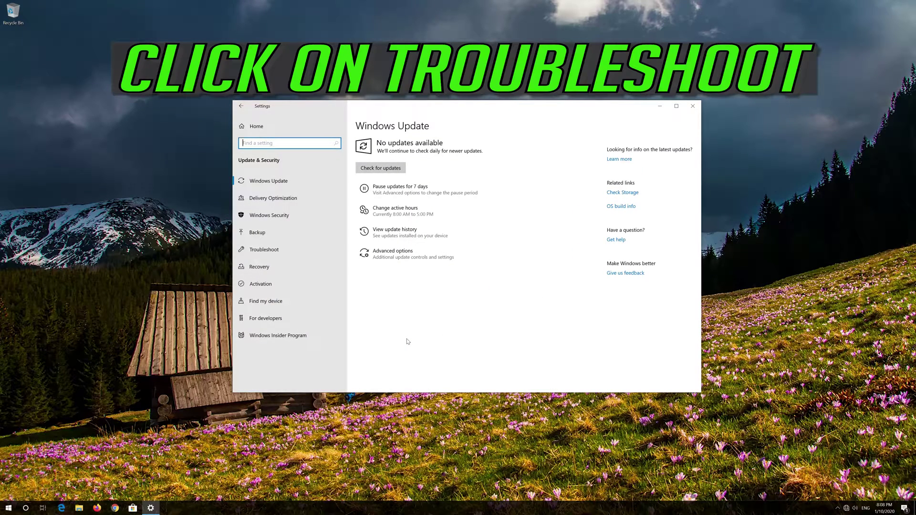
{"action": "left_click", "coordinate": [297, 249]}
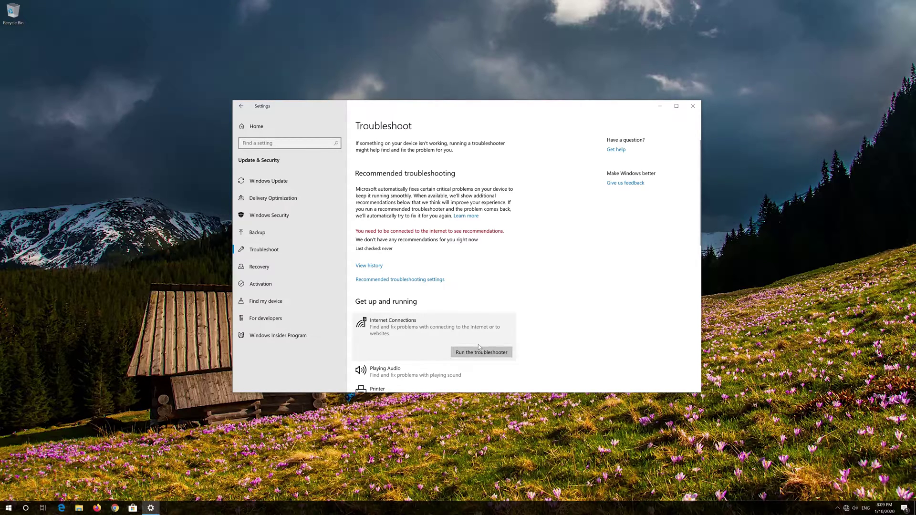
{"action": "left_click", "coordinate": [478, 351]}
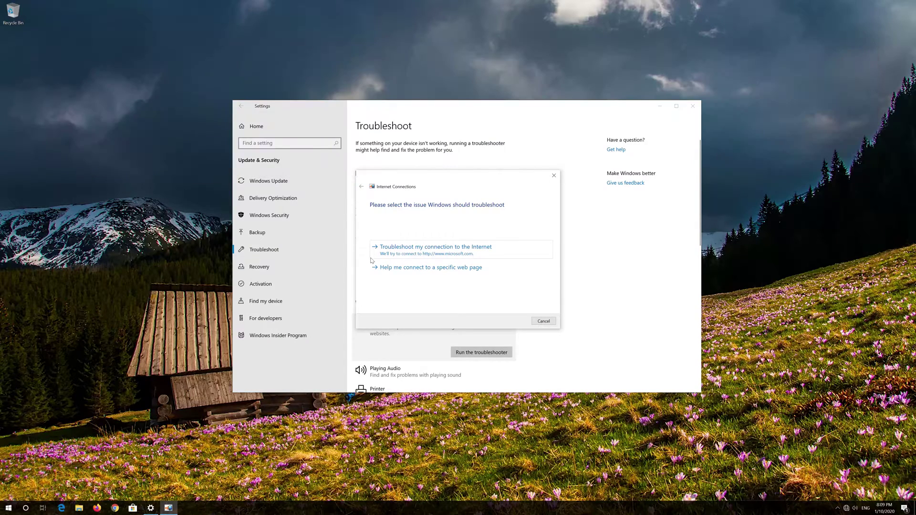
Troubleshoot the connection to the Internet, apply the repairs as an administrator, and close the troubleshooter and Settings.
{"action": "left_click", "coordinate": [473, 253]}
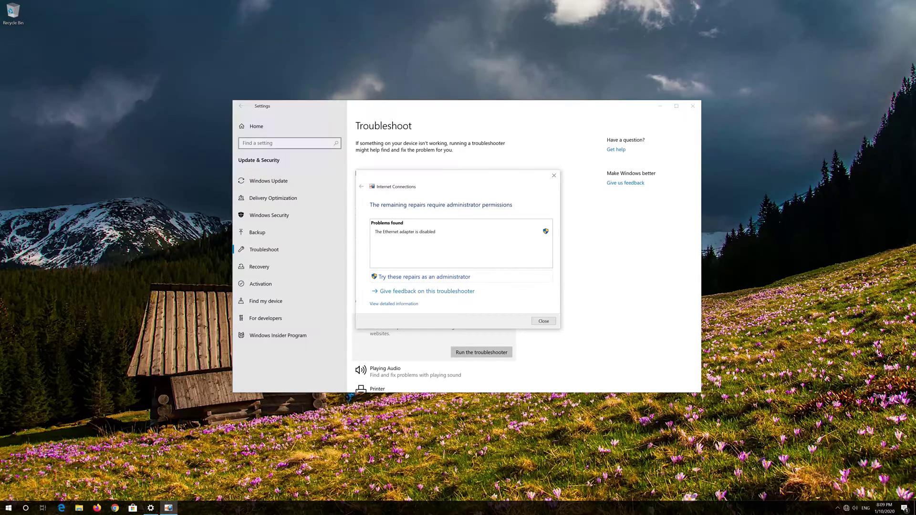
{"action": "left_click", "coordinate": [457, 278]}
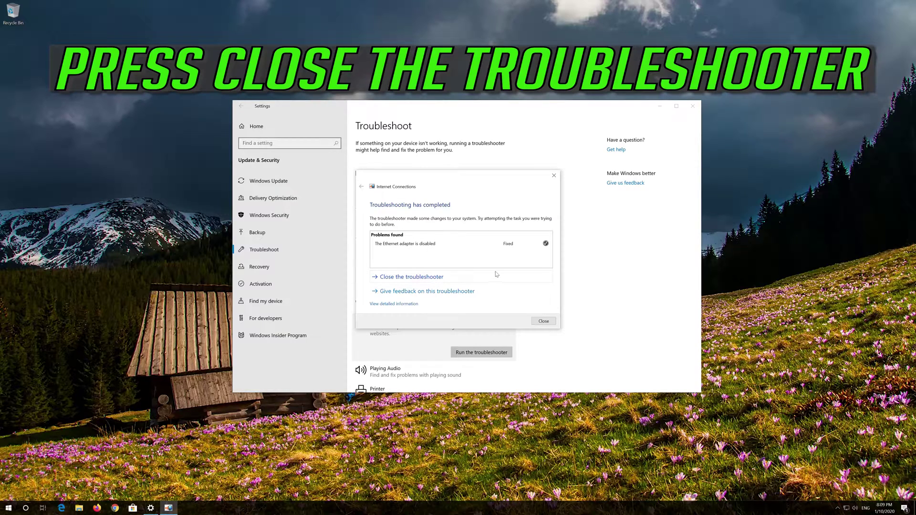
{"action": "left_click", "coordinate": [457, 280]}
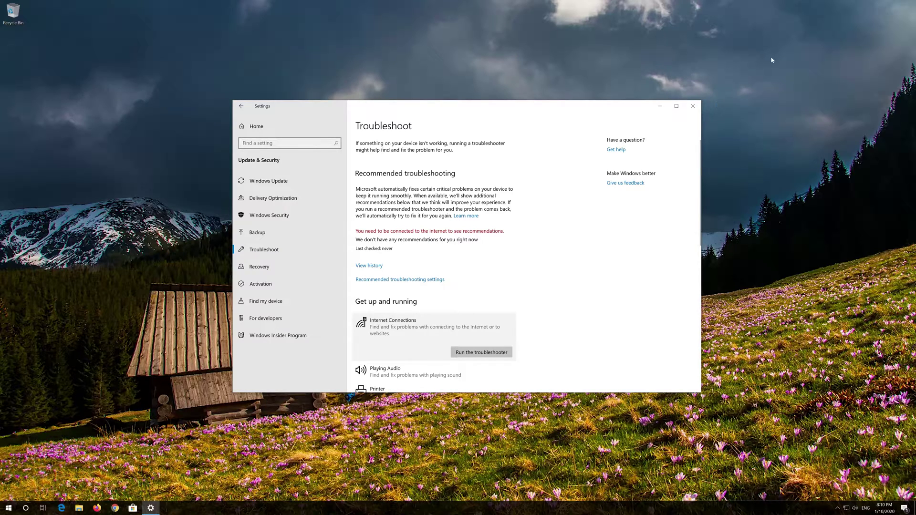
{"action": "left_click", "coordinate": [690, 107]}
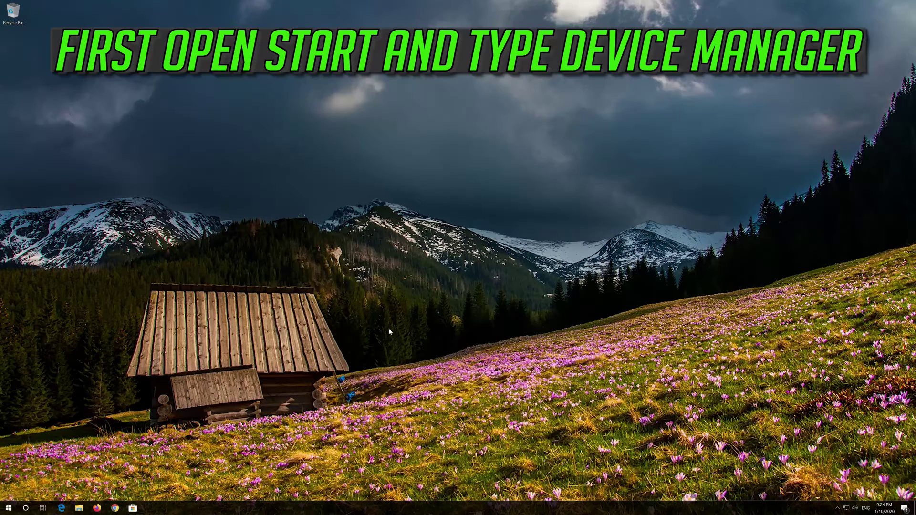
Open Device Manager from a Start search for "device manager" and expand the Network adapters category.
{"action": "key", "text": "super"}
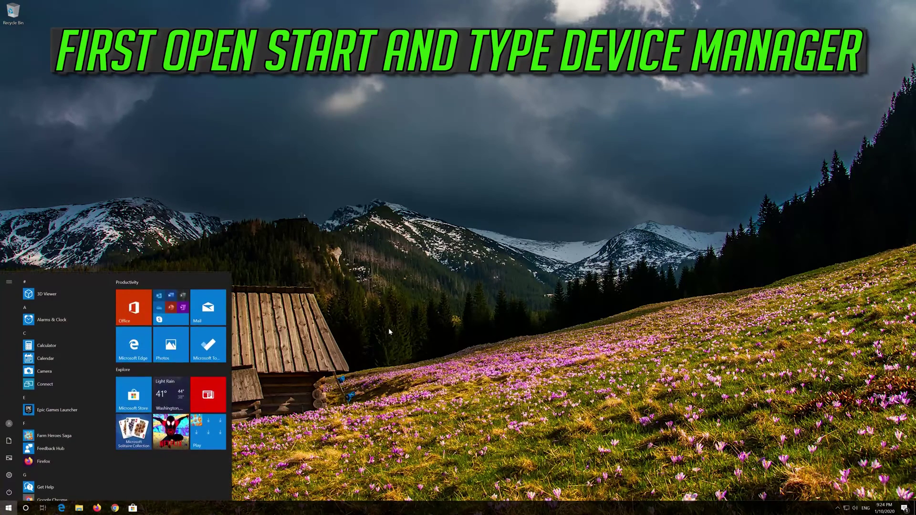
{"action": "type", "text": "device manager"}
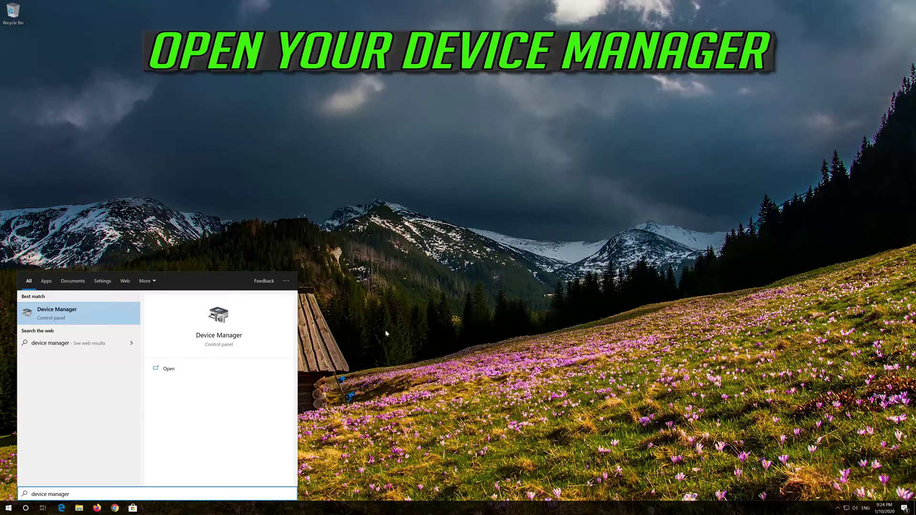
{"action": "left_click", "coordinate": [69, 316]}
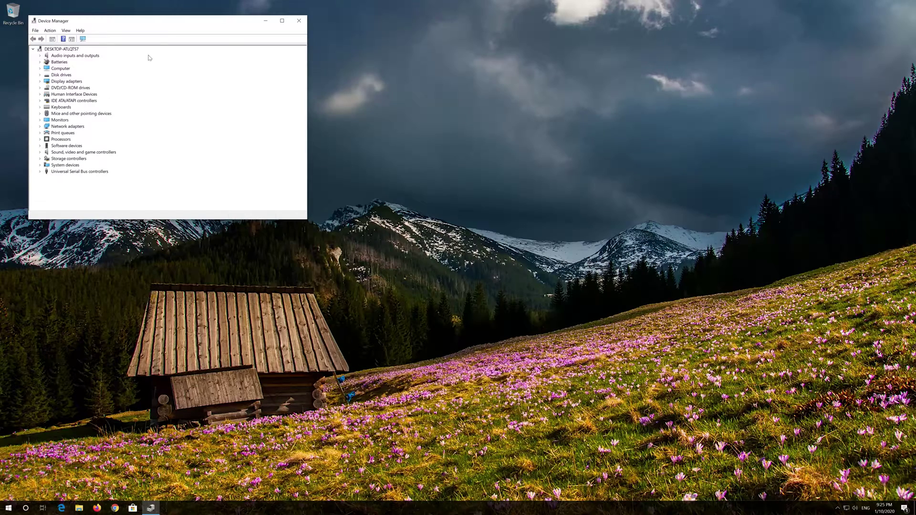
{"action": "left_click_drag", "start_coordinate": [169, 25], "coordinate": [411, 122]}
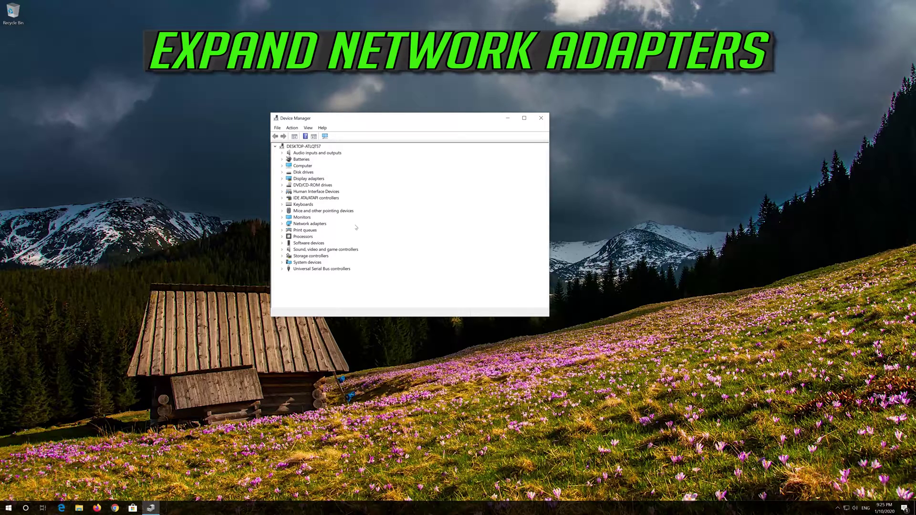
{"action": "left_click", "coordinate": [282, 224]}
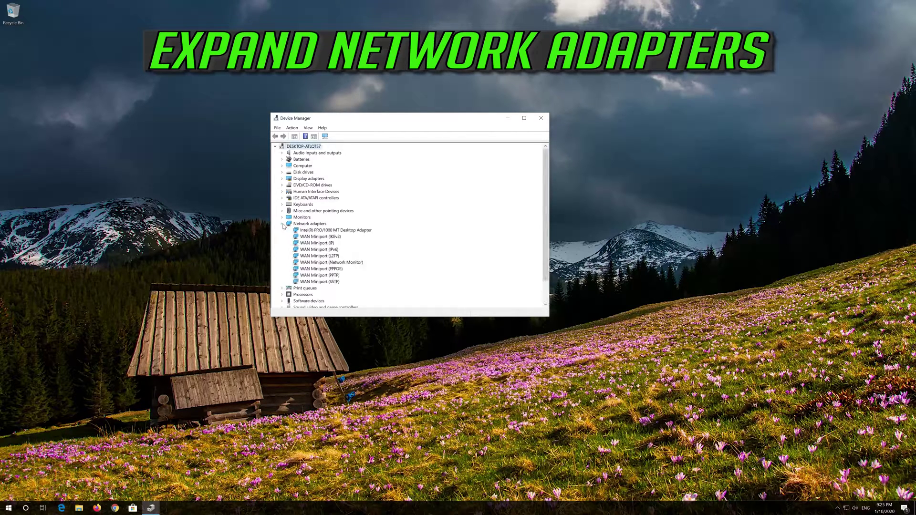
Uninstall the Intel(R) PRO/1000 MT Desktop Adapter device and close Device Manager.
{"action": "left_click", "coordinate": [303, 231]}
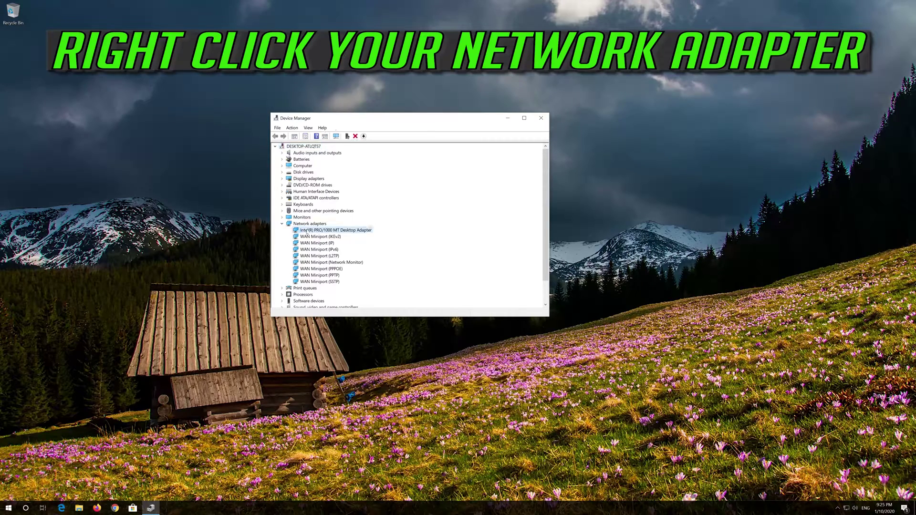
{"action": "right_click", "coordinate": [340, 231]}
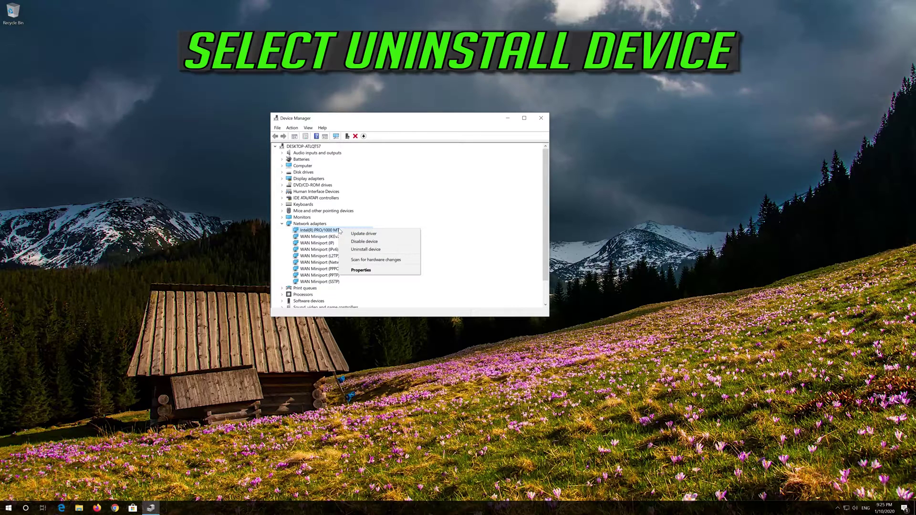
{"action": "left_click", "coordinate": [383, 251]}
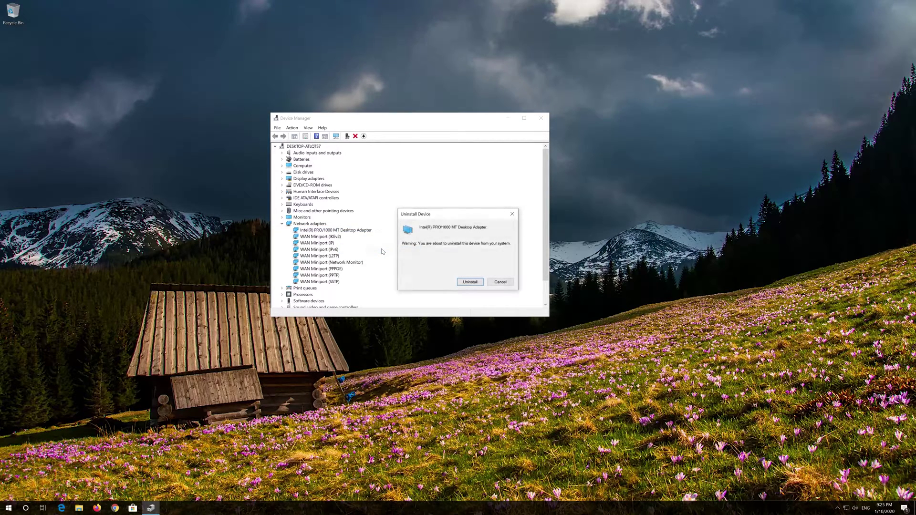
{"action": "left_click", "coordinate": [470, 282]}
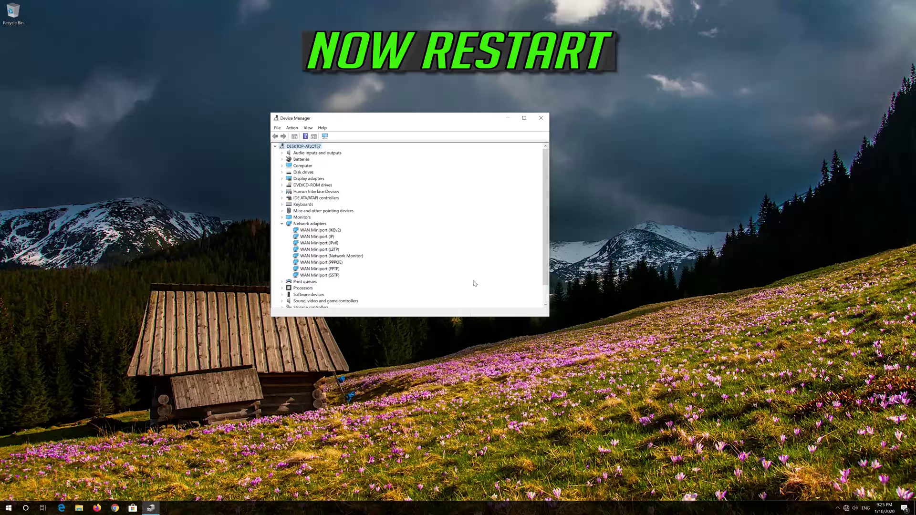
{"action": "left_click", "coordinate": [545, 119]}
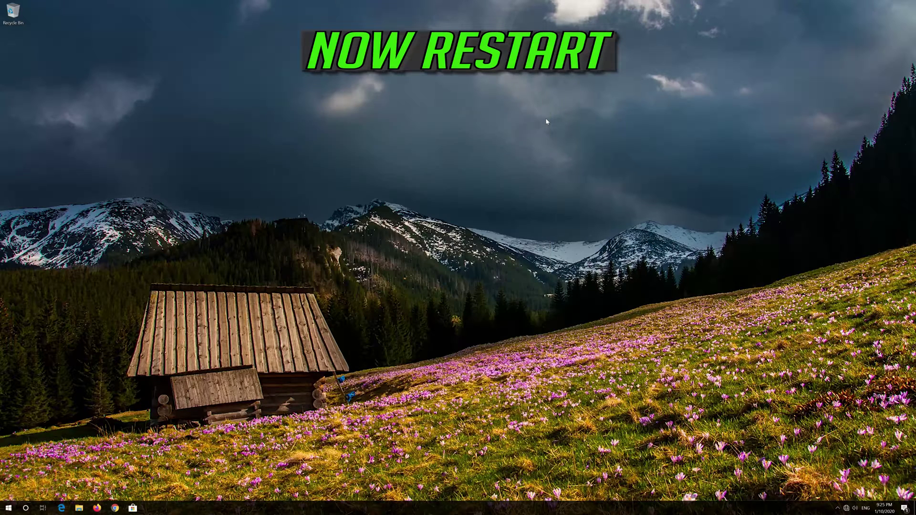
Restart the computer from the Start menu's power options.
{"action": "left_click", "coordinate": [7, 508]}
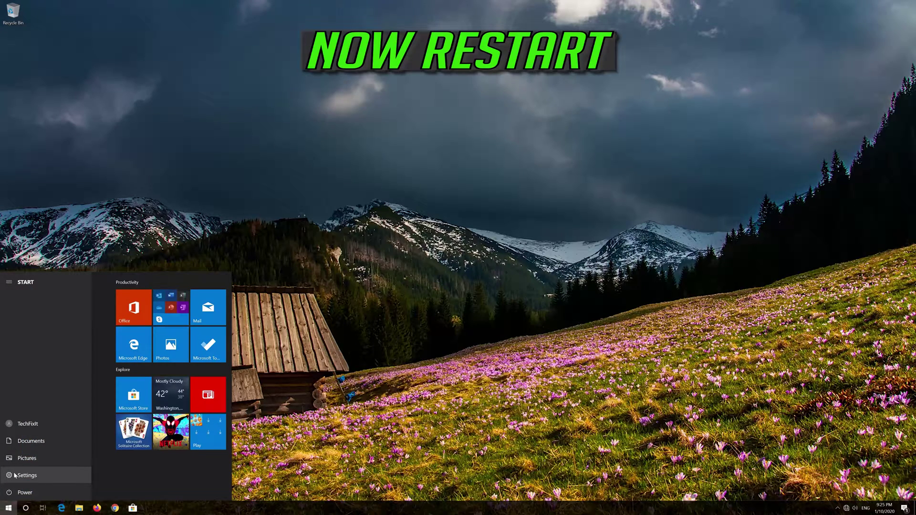
{"action": "left_click", "coordinate": [18, 489]}
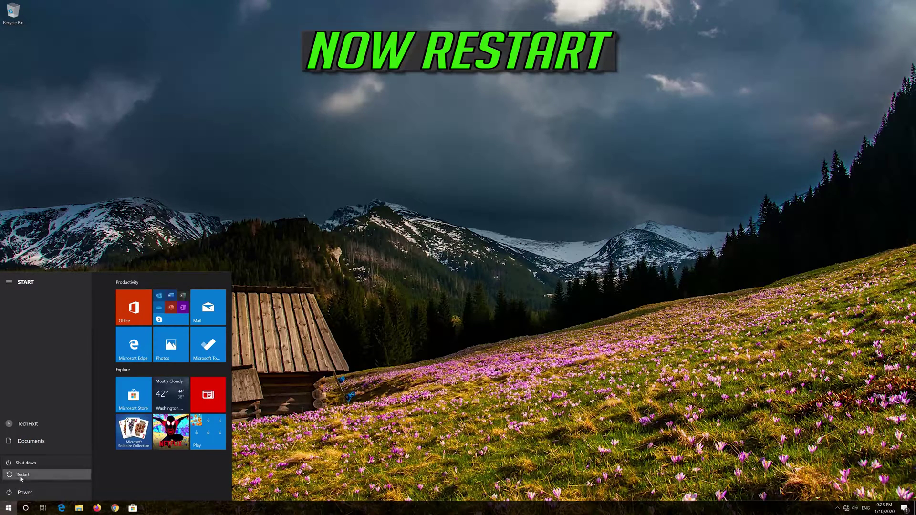
{"action": "left_click", "coordinate": [20, 477]}
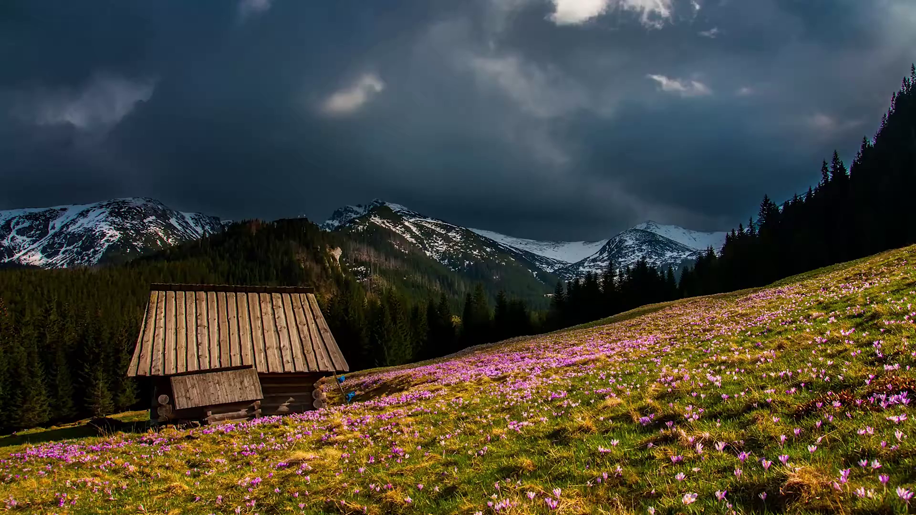